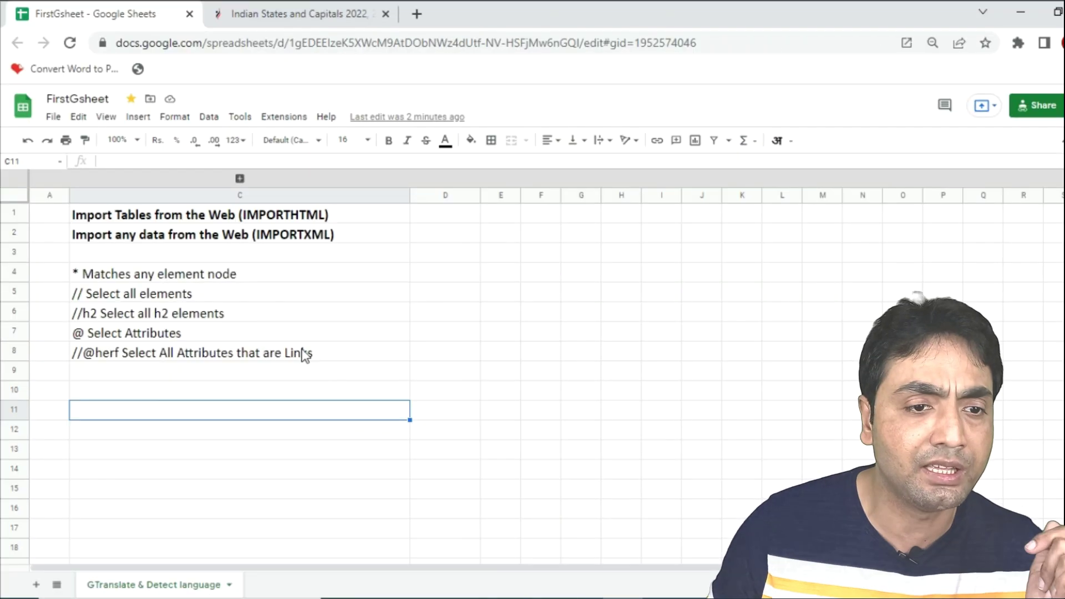
Scroll through the careerpower.in states and union territories capital tables to review them.
{"action": "left_click", "coordinate": [274, 3]}
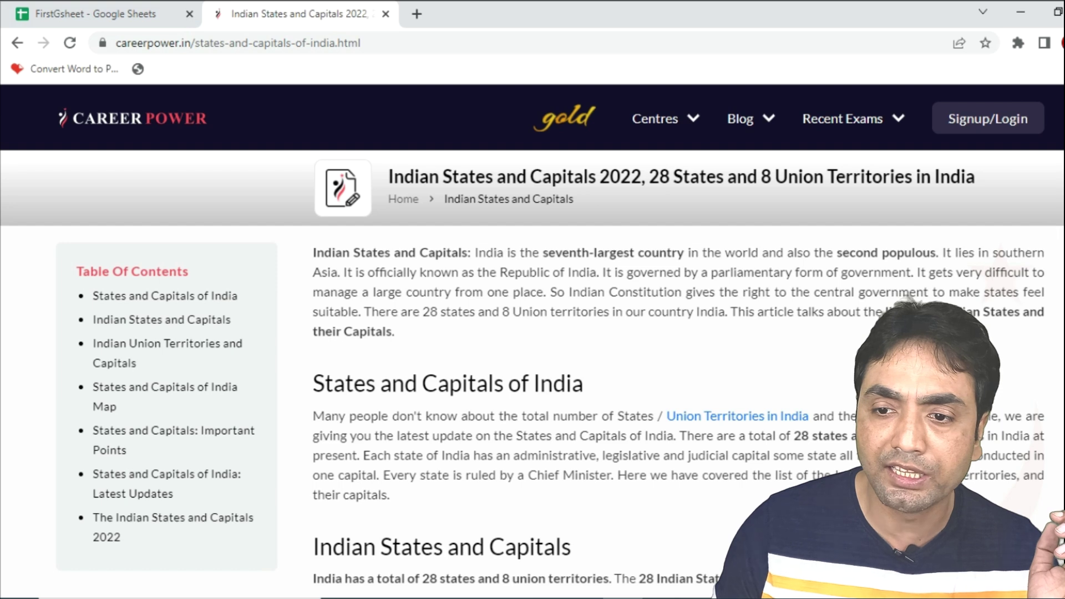
{"action": "scroll", "coordinate": [533, 374], "scroll_direction": "down", "scroll_amount": 2}
{"action": "scroll", "coordinate": [532, 375], "scroll_direction": "down", "scroll_amount": 5}
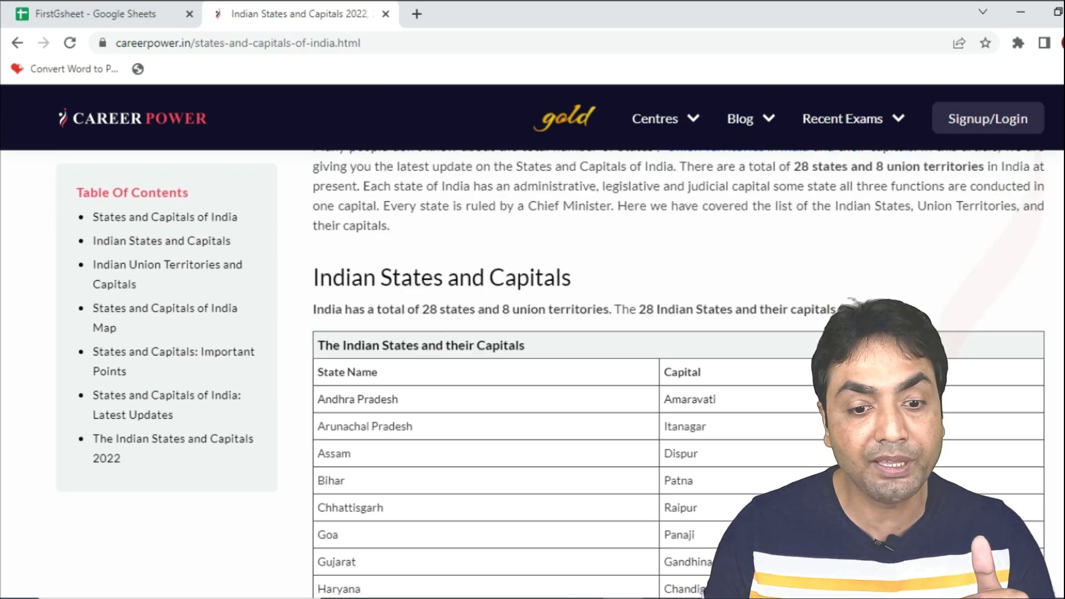
{"action": "scroll", "coordinate": [532, 375], "scroll_direction": "down", "scroll_amount": 5}
{"action": "scroll", "coordinate": [947, 200], "scroll_direction": "up", "scroll_amount": 2}
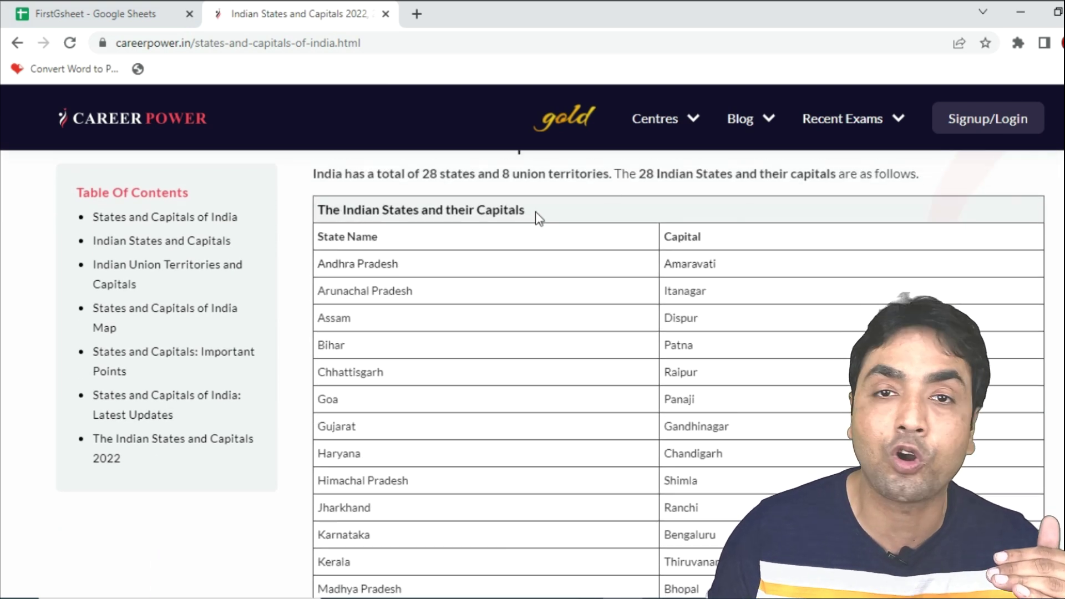
{"action": "scroll", "coordinate": [678, 338], "scroll_direction": "down", "scroll_amount": 1}
{"action": "scroll", "coordinate": [678, 338], "scroll_direction": "down", "scroll_amount": 7}
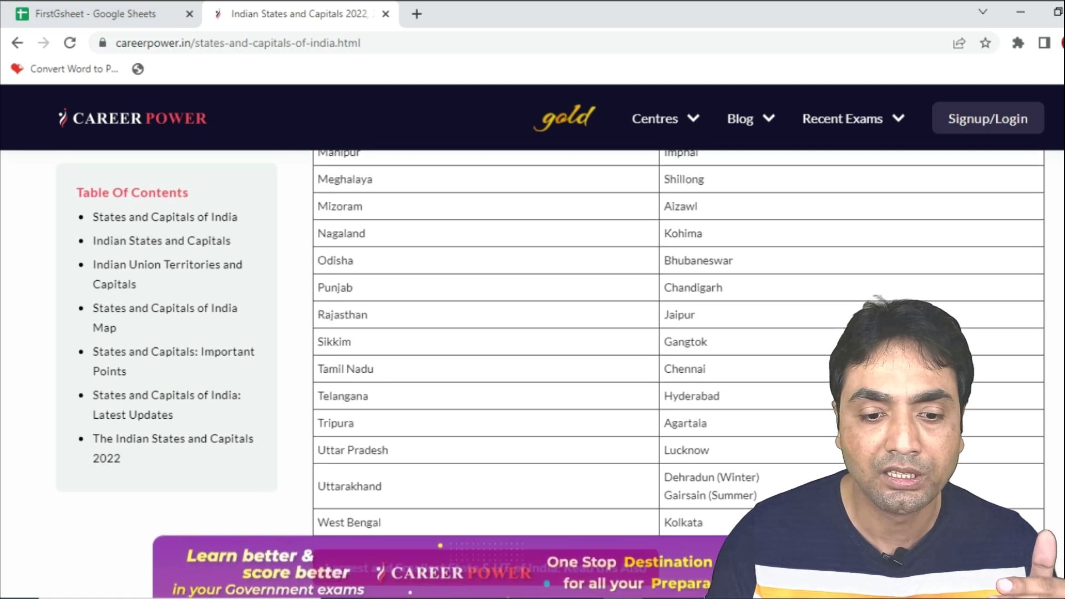
{"action": "scroll", "coordinate": [678, 338], "scroll_direction": "down", "scroll_amount": 3}
{"action": "scroll", "coordinate": [678, 338], "scroll_direction": "down", "scroll_amount": 3}
{"action": "scroll", "coordinate": [678, 338], "scroll_direction": "down", "scroll_amount": 4}
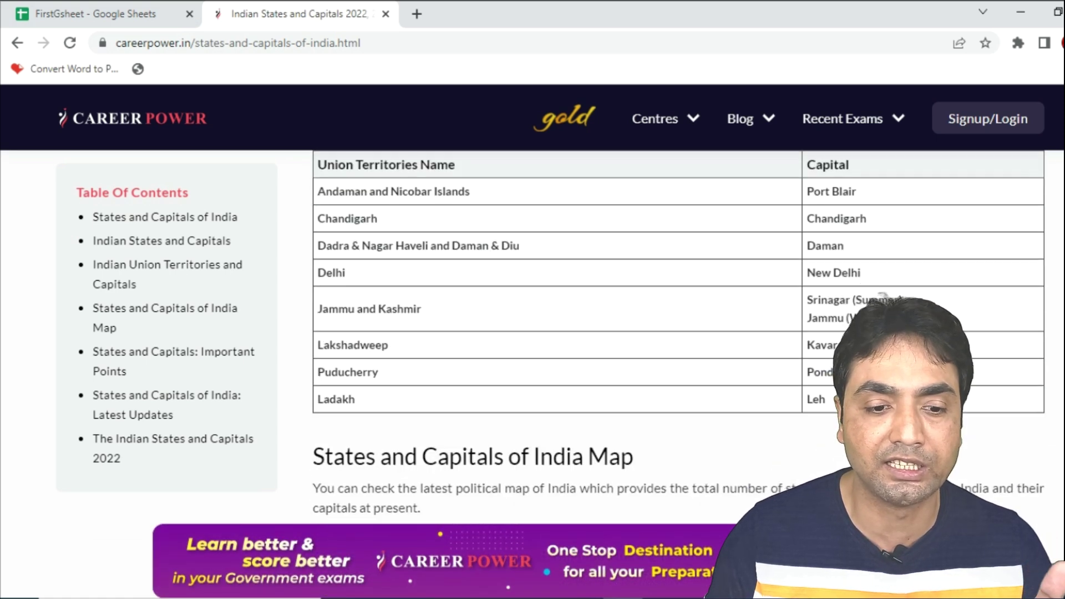
{"action": "scroll", "coordinate": [678, 336], "scroll_direction": "down", "scroll_amount": 4}
{"action": "scroll", "coordinate": [678, 337], "scroll_direction": "down", "scroll_amount": 8}
{"action": "scroll", "coordinate": [821, 265], "scroll_direction": "up", "scroll_amount": 15}
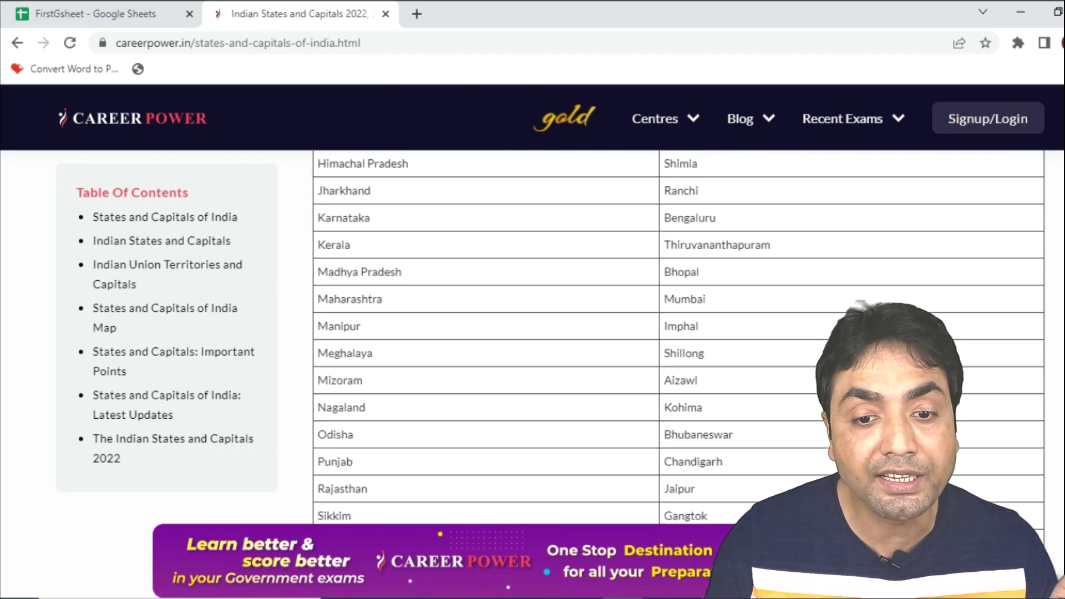
{"action": "scroll", "coordinate": [822, 265], "scroll_direction": "up", "scroll_amount": 4}
{"action": "scroll", "coordinate": [821, 265], "scroll_direction": "up", "scroll_amount": 1}
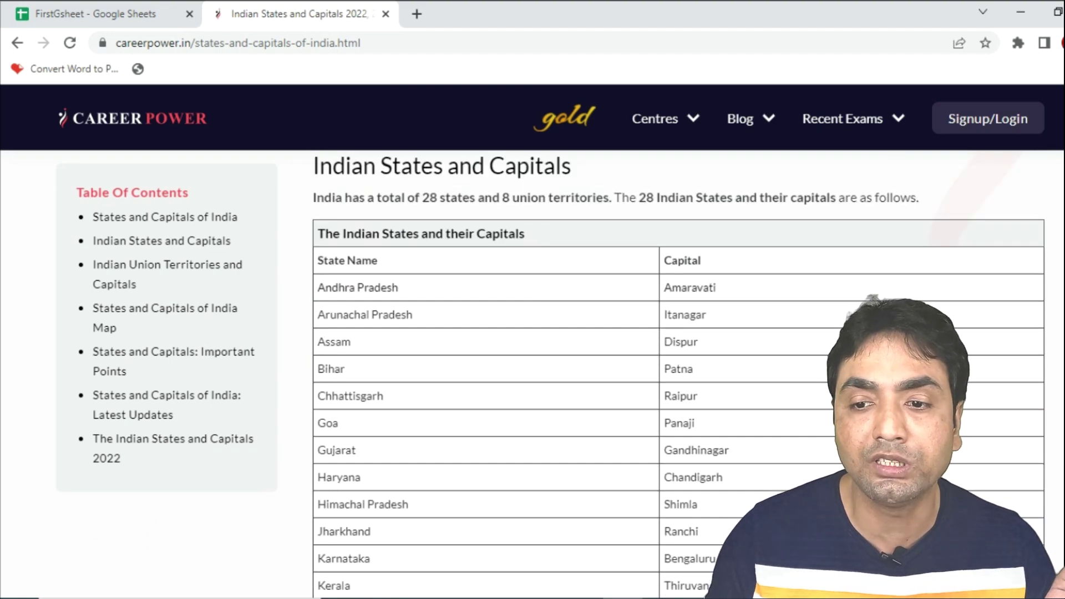
{"action": "scroll", "coordinate": [499, 335], "scroll_direction": "up", "scroll_amount": 3}
{"action": "scroll", "coordinate": [500, 335], "scroll_direction": "up", "scroll_amount": 2}
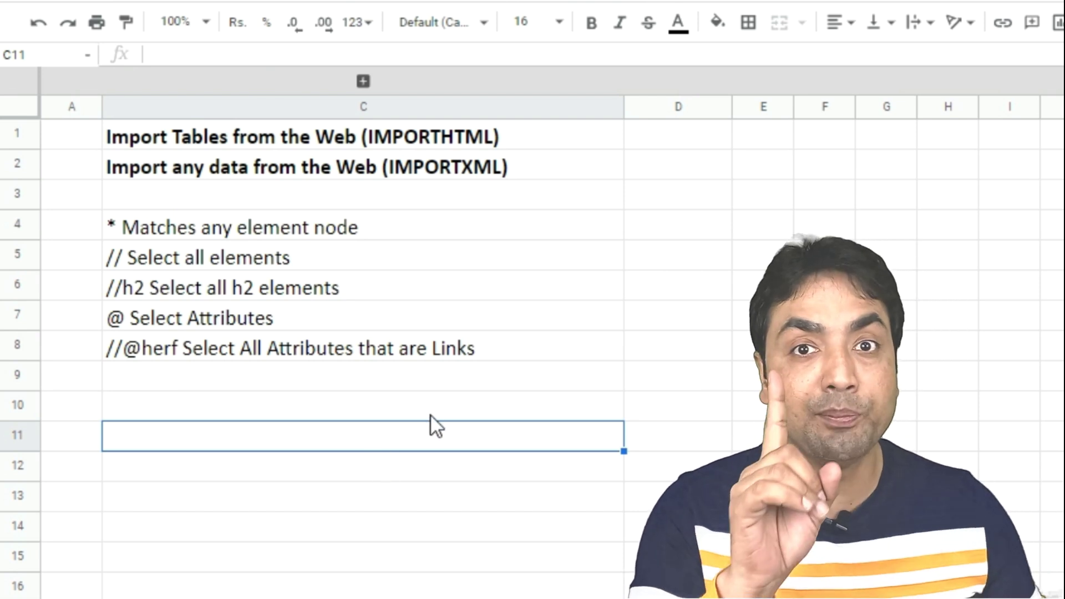
Begin =IMPORTHTML( in C11 and bring up the careerpower.in page to get its address.
{"action": "type", "text": "=im"}
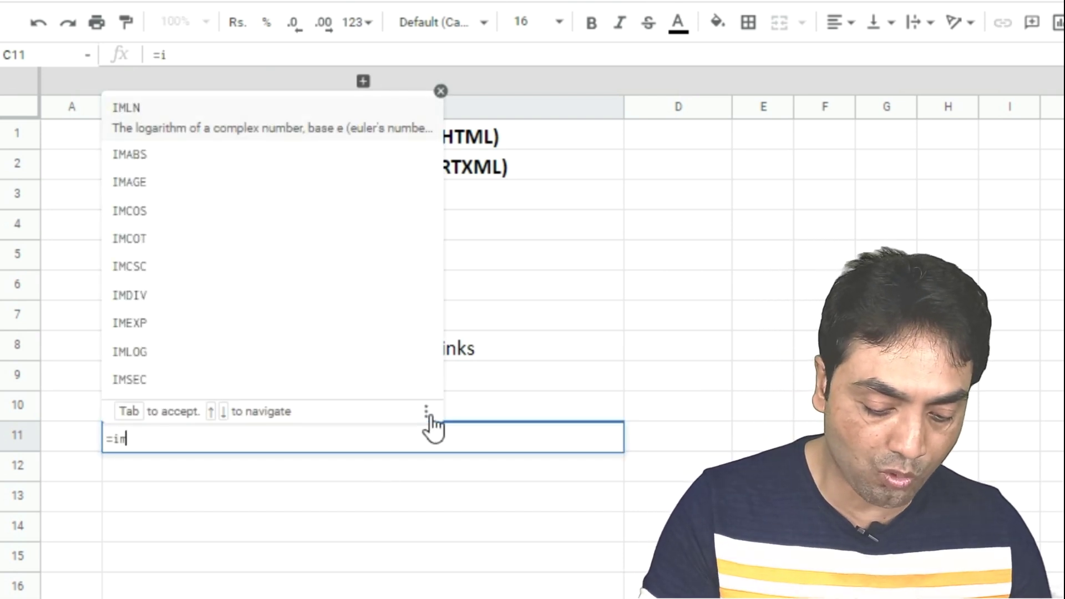
{"action": "type", "text": "port"}
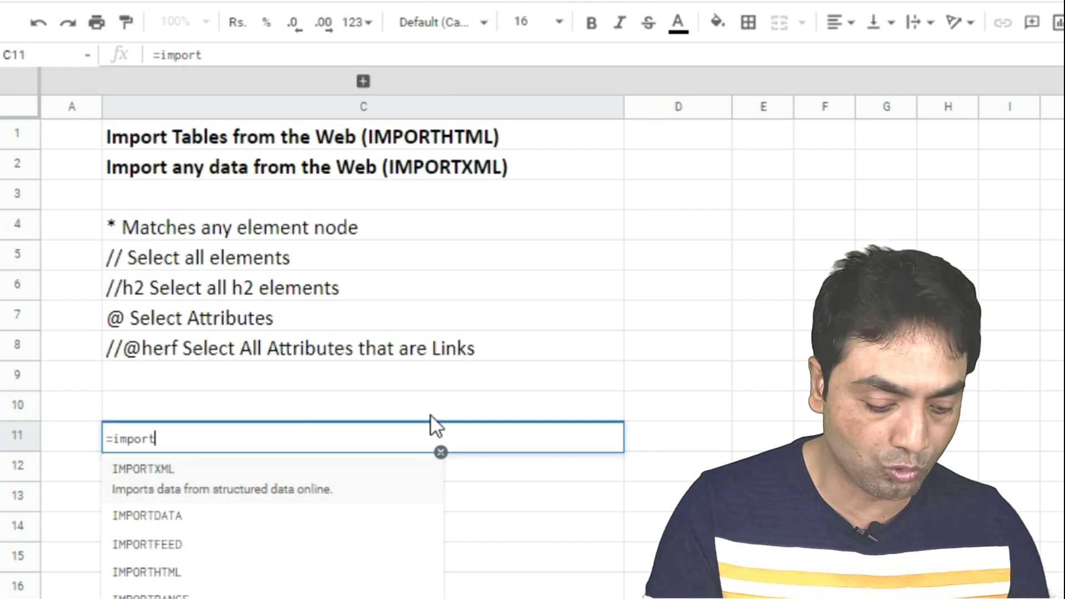
{"action": "type", "text": "html"}
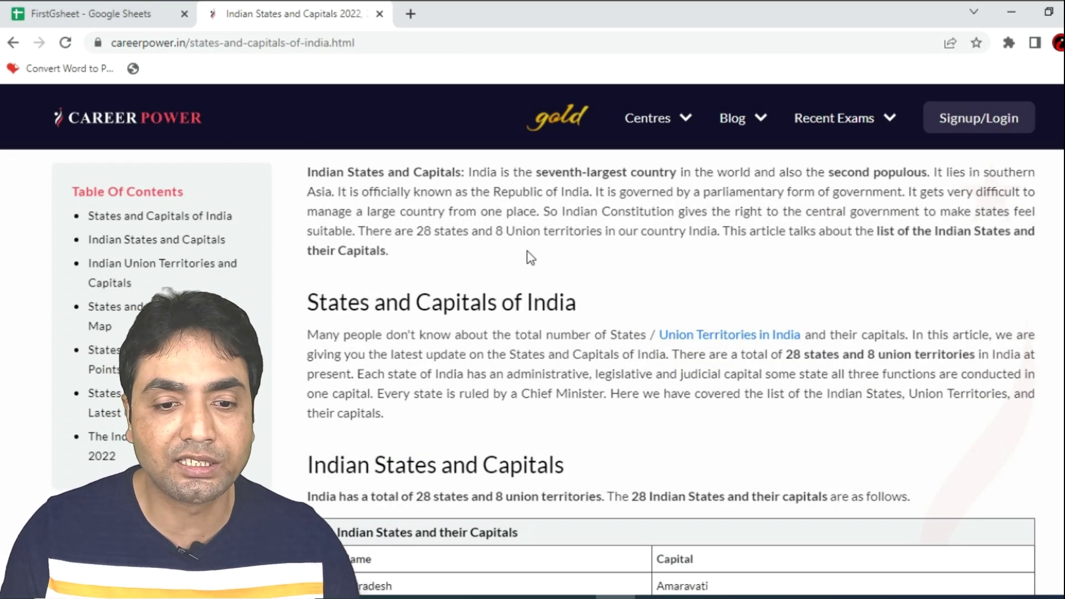
{"action": "right_click", "coordinate": [528, 252]}
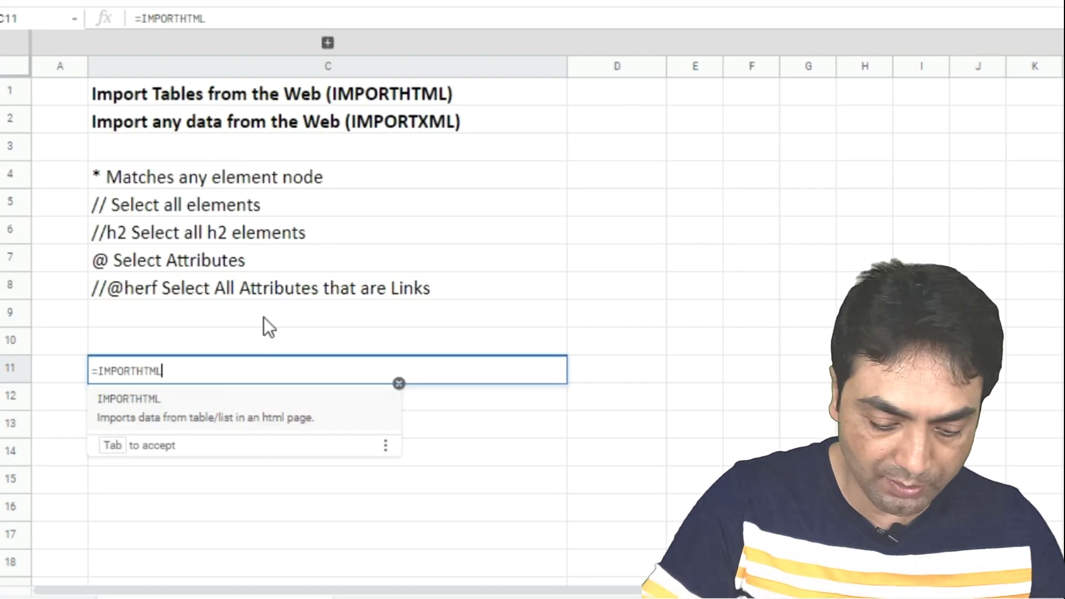
{"action": "type", "text": "("}
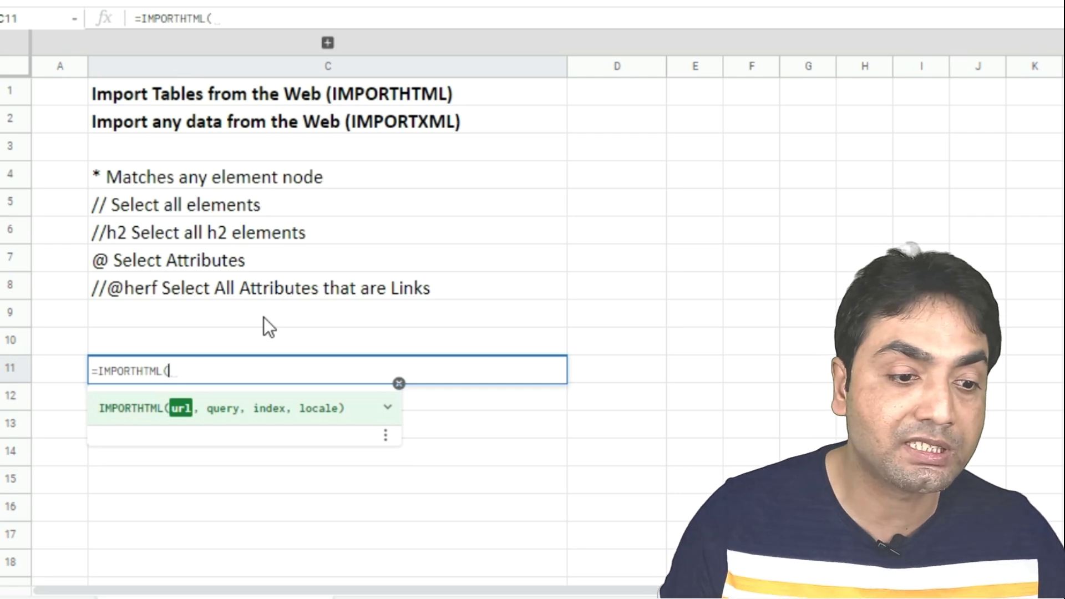
{"action": "left_click", "coordinate": [429, 17]}
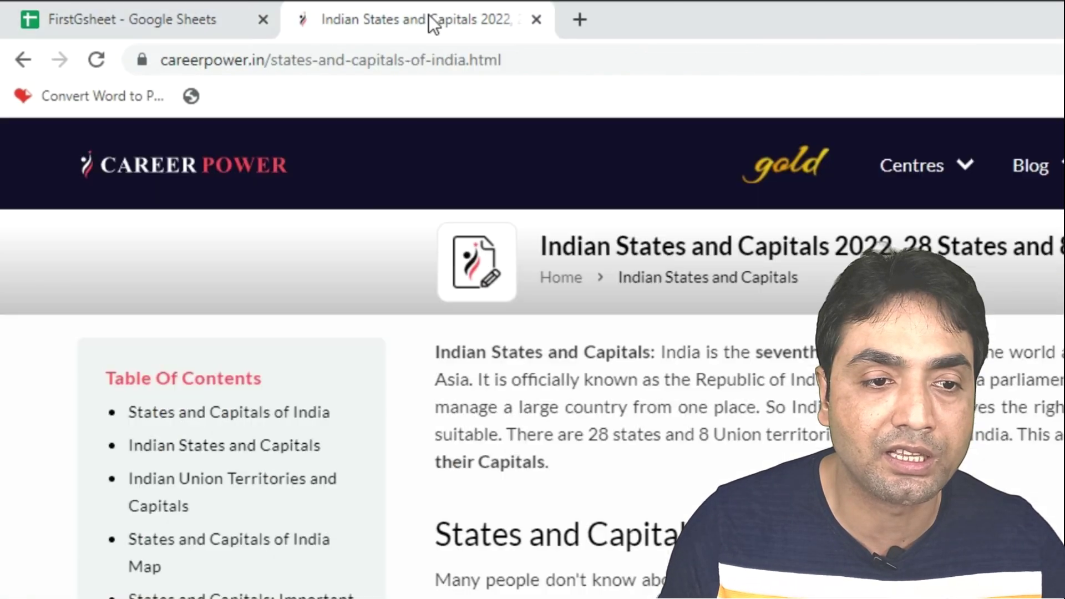
Complete C11 as =IMPORTHTML with the copied careerpower.in URL, "list", 1.
{"action": "left_click", "coordinate": [414, 61]}
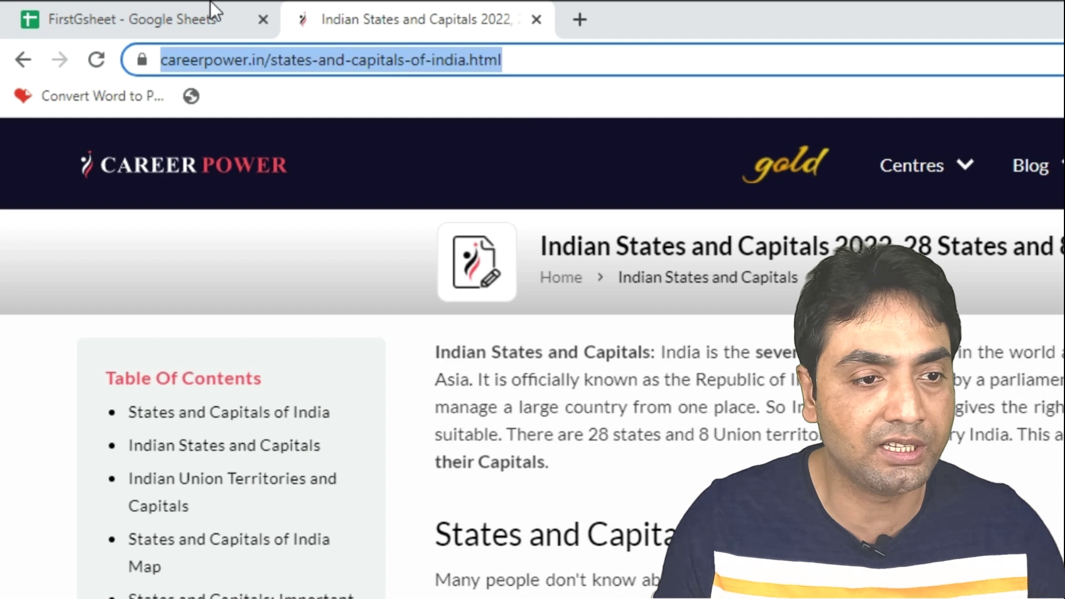
{"action": "left_click", "coordinate": [210, 2]}
{"action": "type", "text": "\""}
{"action": "type", "text": "https://www.careerpower.in/states-and-capitals-of-india.html"}
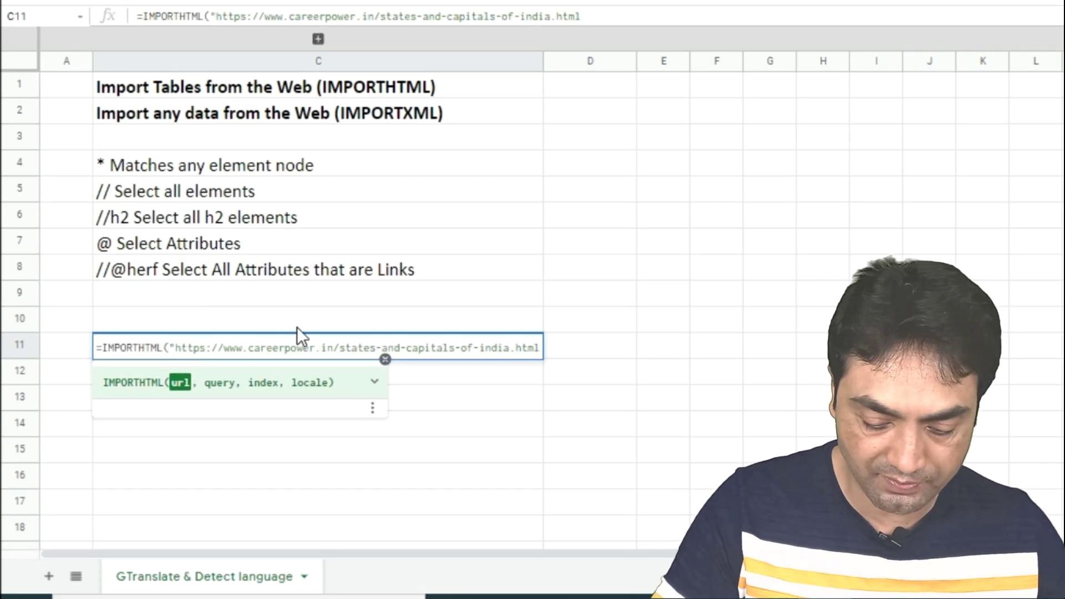
{"action": "type", "text": ",\"li"}
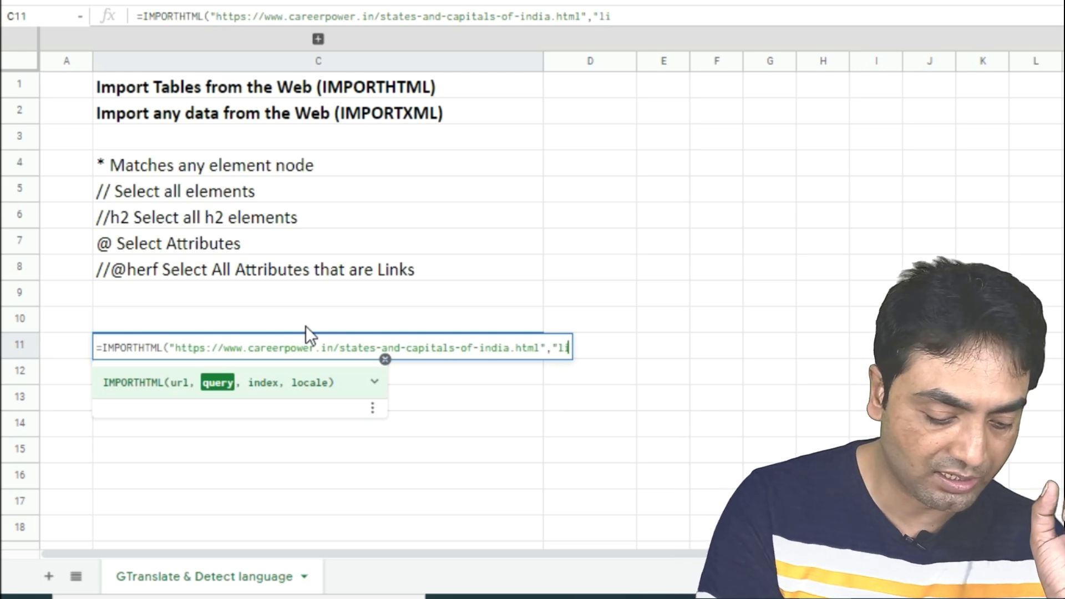
{"action": "type", "text": "st\""}
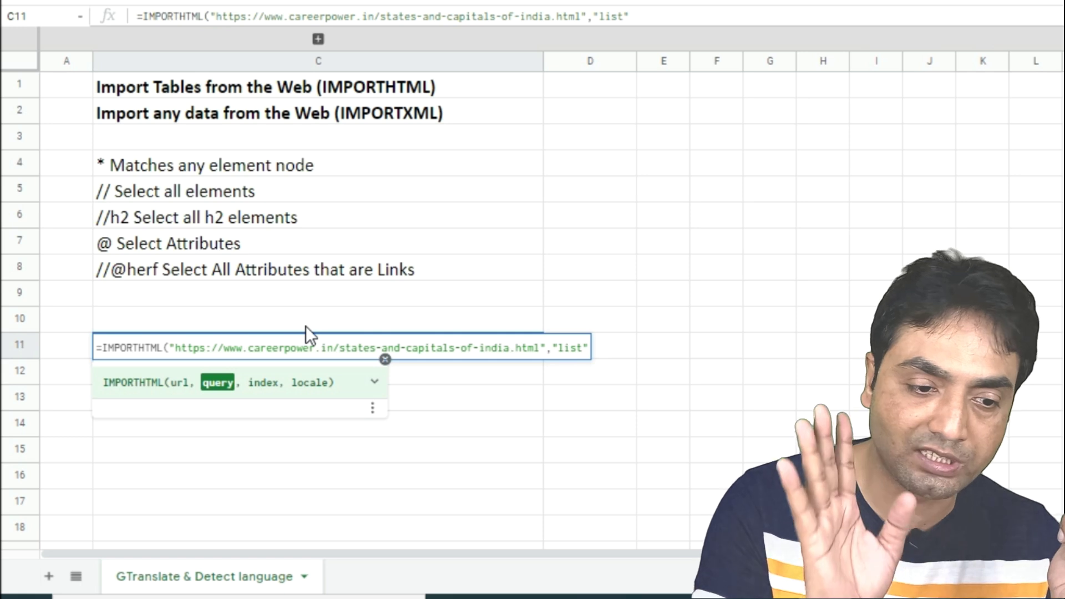
{"action": "type", "text": ",1"}
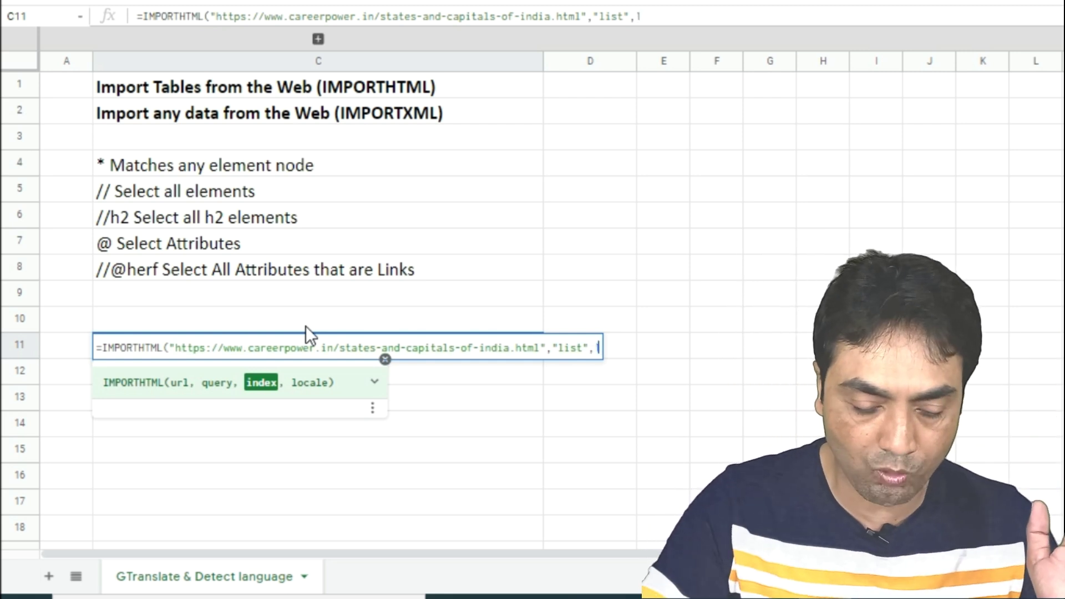
{"action": "type", "text": ")"}
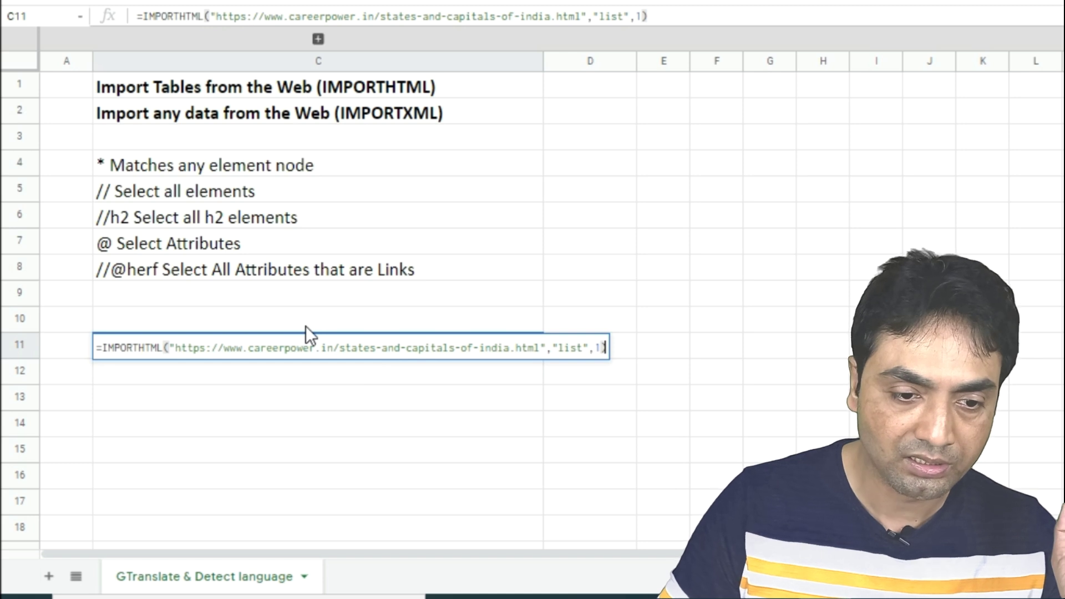
{"action": "key", "text": "Return"}
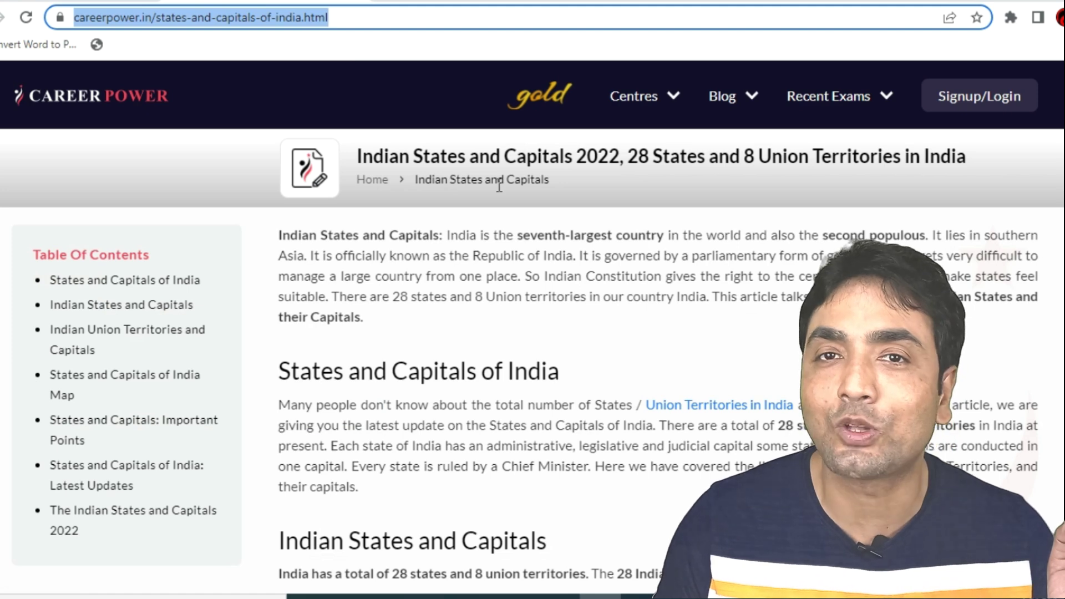
Change the IMPORTHTML list index from 1 to 2 to import the section headings.
{"action": "left_click", "coordinate": [98, 0]}
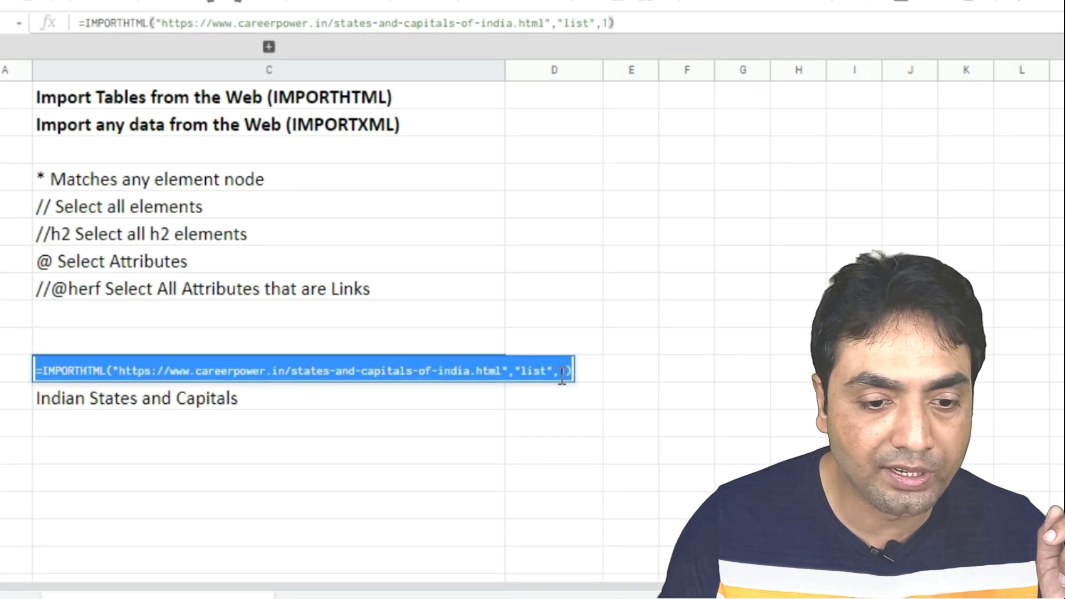
{"action": "left_click", "coordinate": [560, 372]}
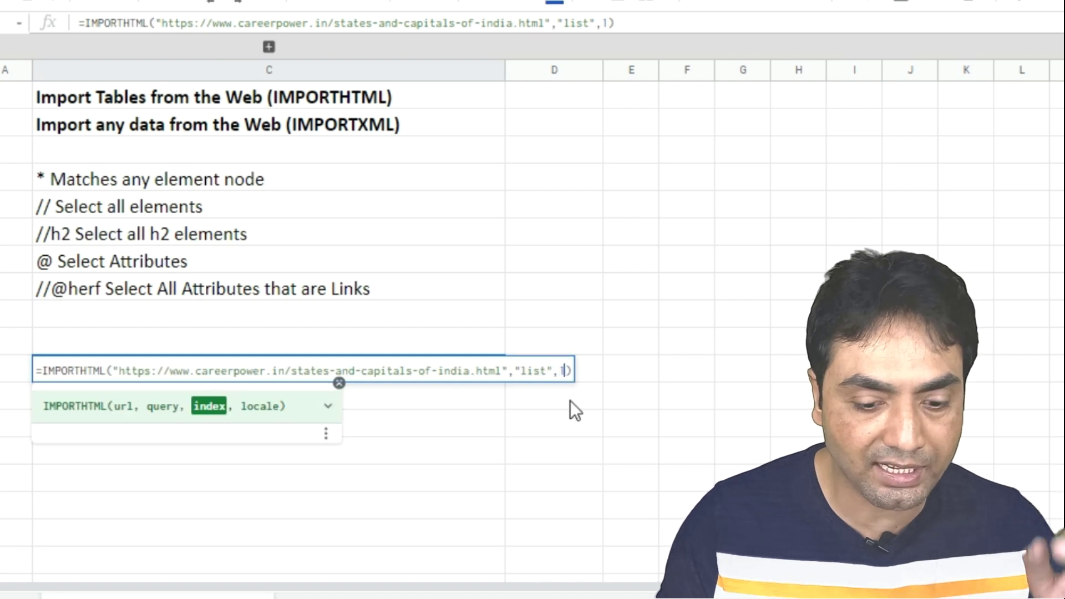
{"action": "key", "text": "BackSpace"}
{"action": "type", "text": "2"}
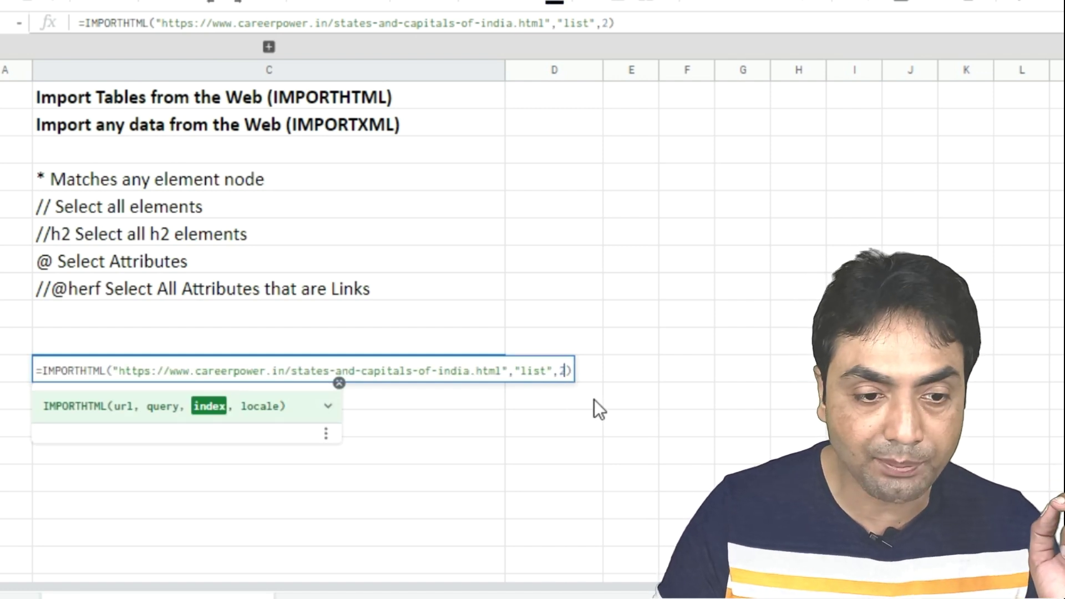
{"action": "key", "text": "Return"}
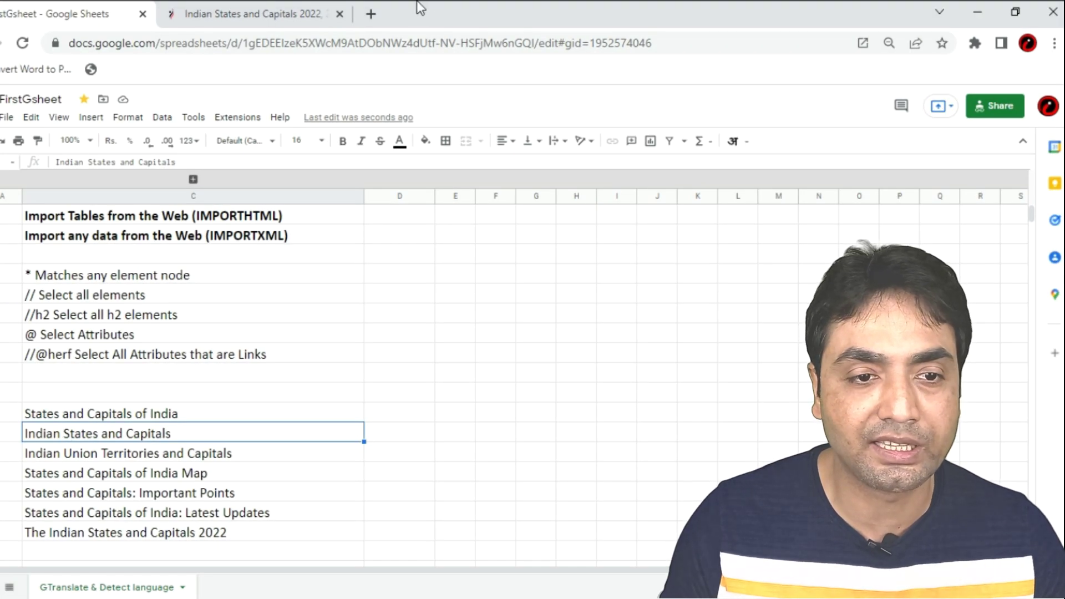
Compare the imported headings with the careerpower.in page's contents.
{"action": "left_click", "coordinate": [266, 9]}
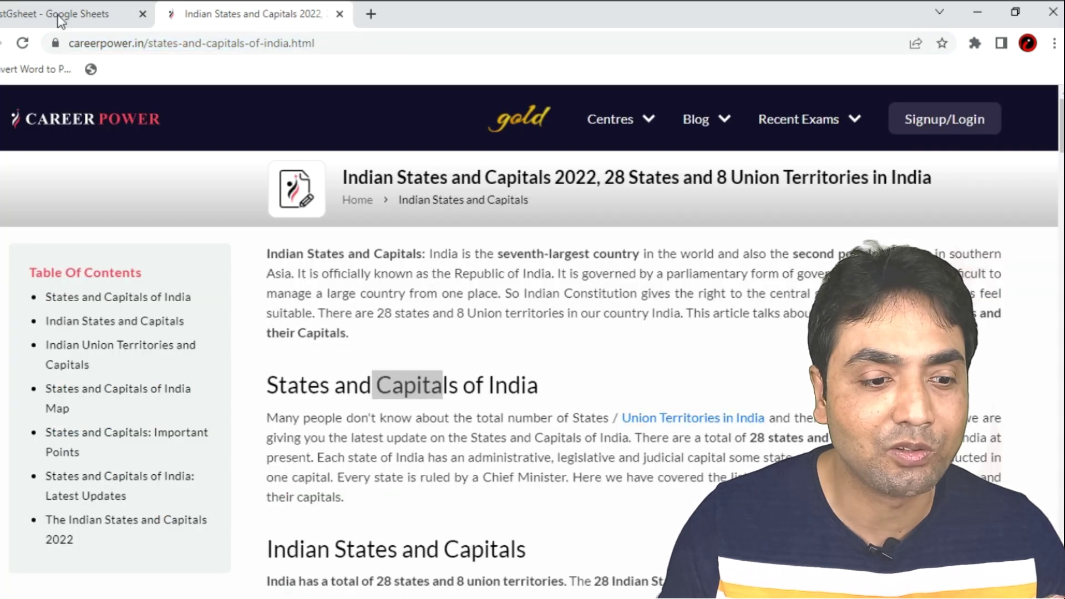
{"action": "left_click", "coordinate": [61, 15]}
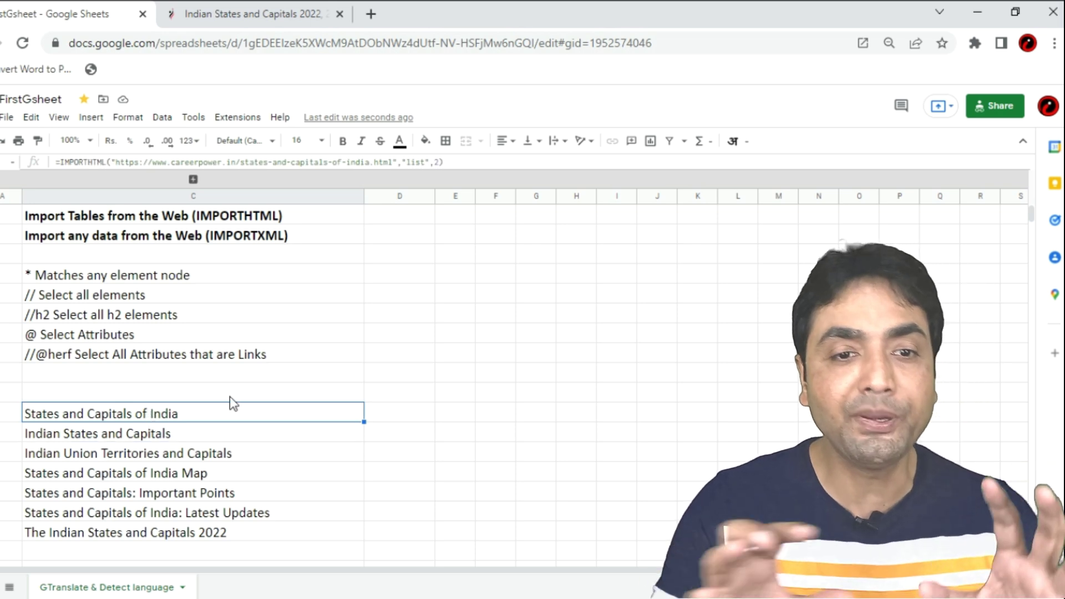
{"action": "left_click", "coordinate": [257, 10]}
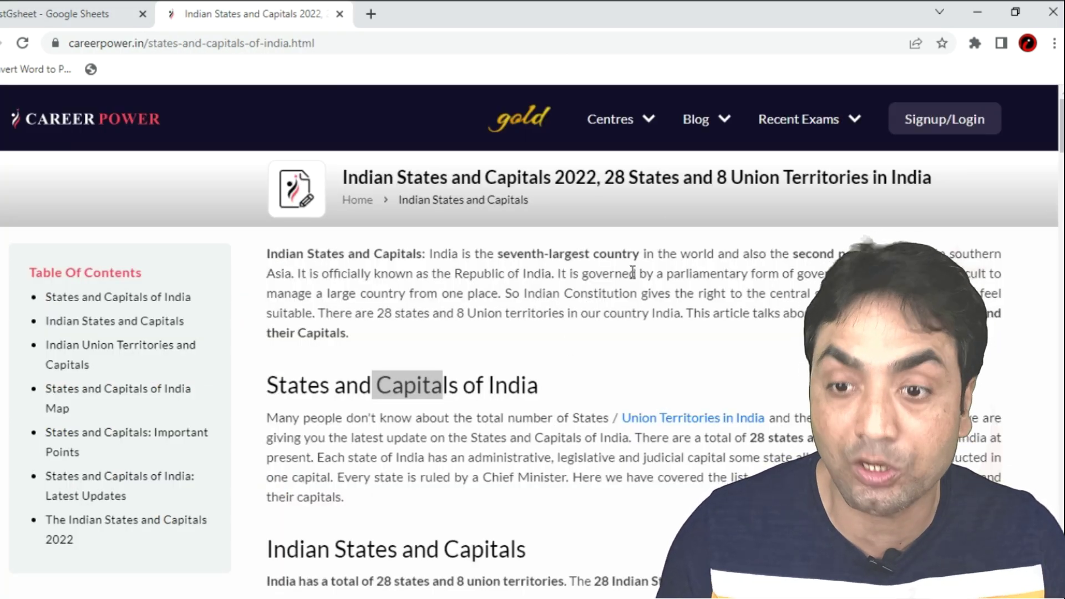
{"action": "scroll", "coordinate": [602, 269], "scroll_direction": "down", "scroll_amount": 10}
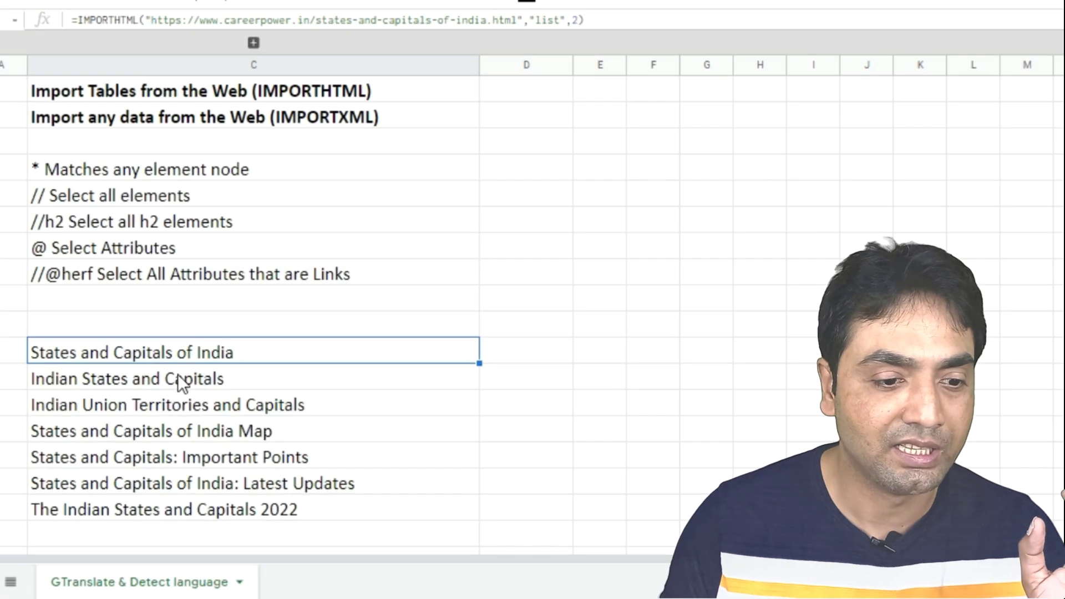
Edit the formula to "table", 1, importing the State Name and Capital table.
{"action": "double_click", "coordinate": [188, 347]}
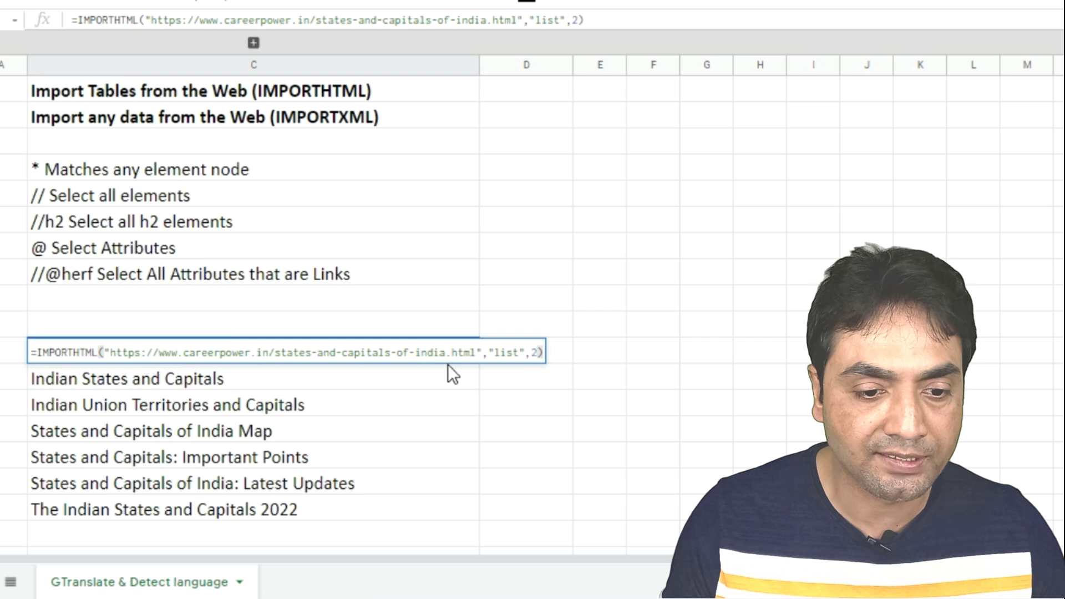
{"action": "left_click", "coordinate": [495, 353]}
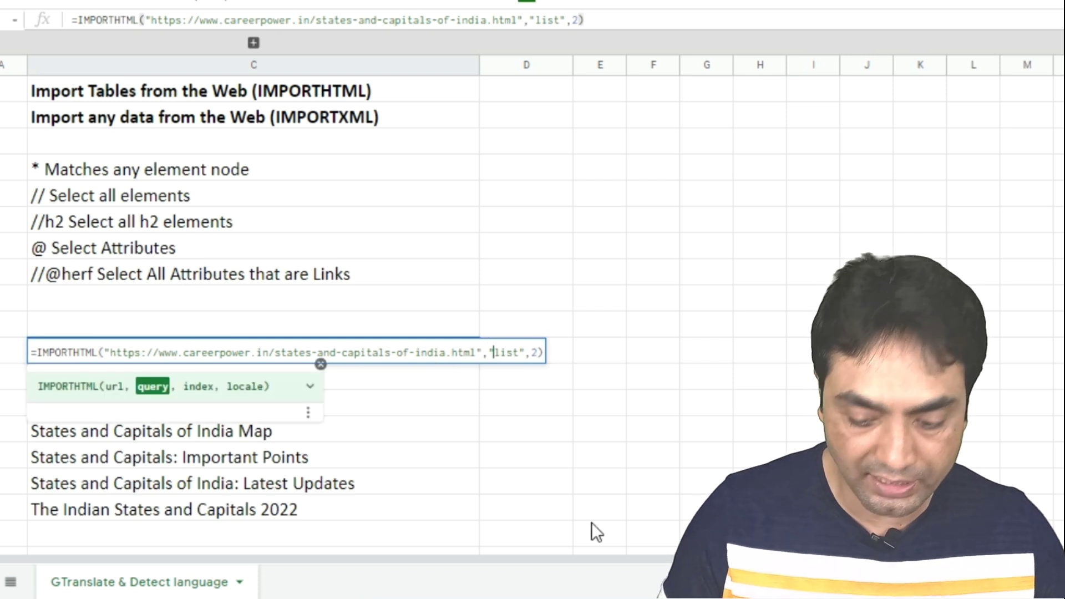
{"action": "key", "text": "Delete"}
{"action": "key", "text": "Delete"}
{"action": "key", "text": "Delete"}
{"action": "type", "text": "ta"}
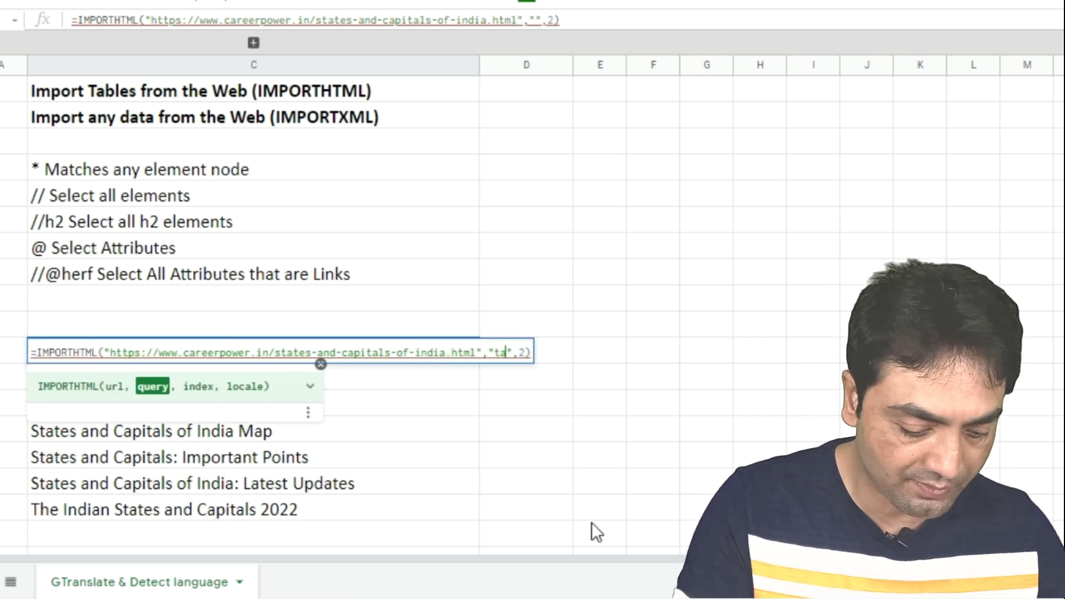
{"action": "type", "text": "ble"}
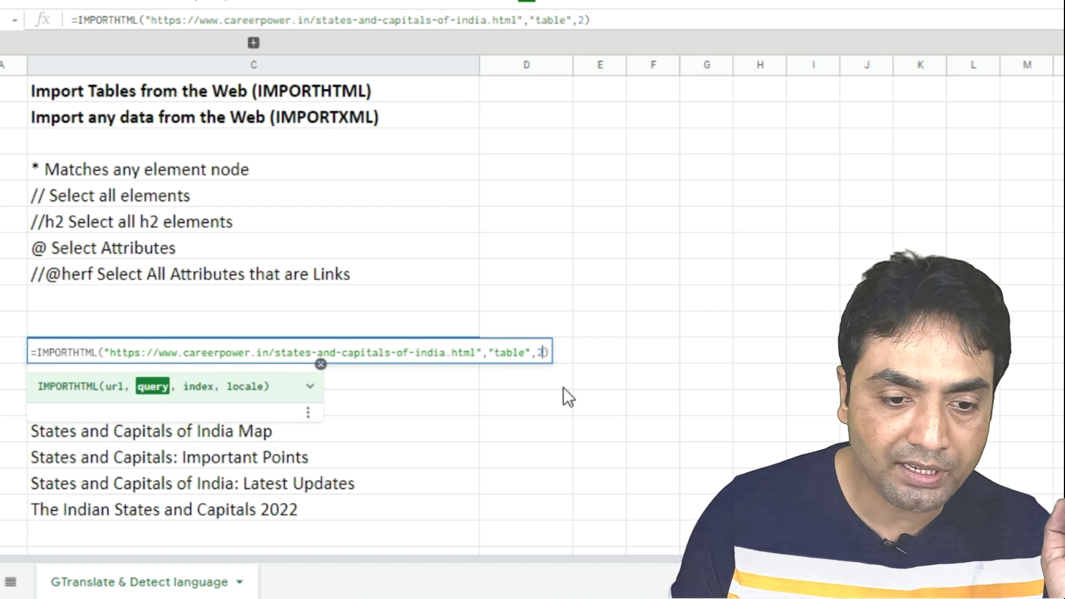
{"action": "key", "text": "BackSpace"}
{"action": "type", "text": "1"}
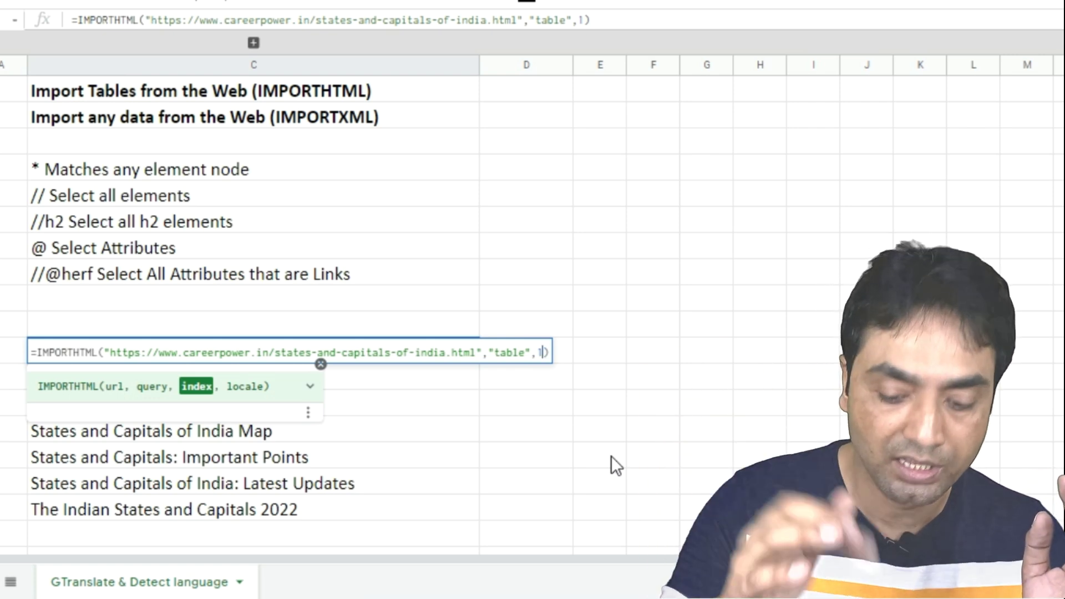
{"action": "key", "text": "Return"}
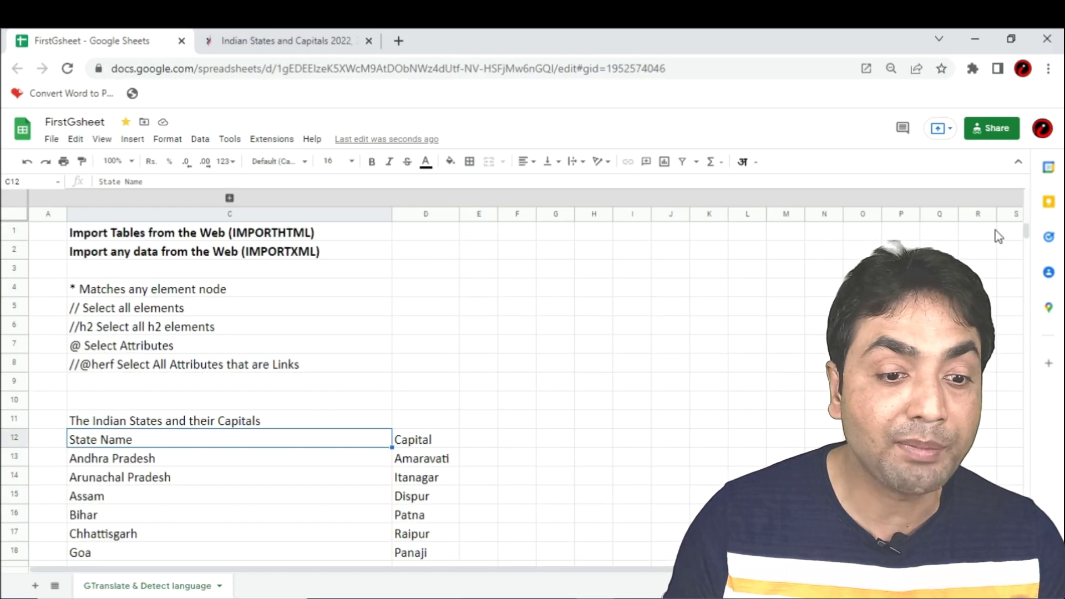
Scroll the careerpower.in article to the Union Territories capitals table.
{"action": "left_click", "coordinate": [328, 28]}
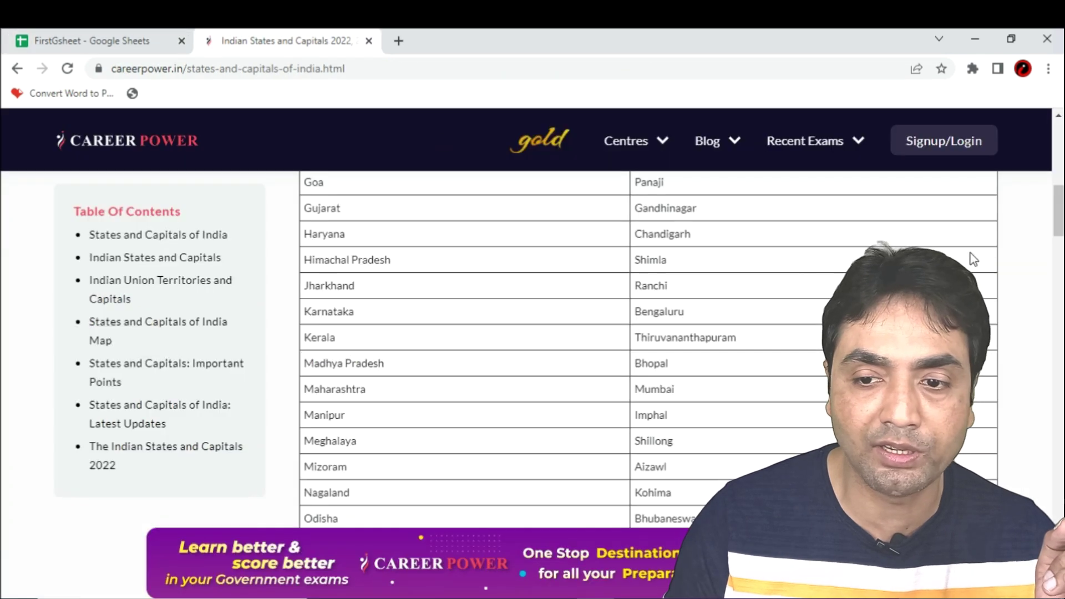
{"action": "scroll", "coordinate": [566, 335], "scroll_direction": "down", "scroll_amount": 1}
{"action": "scroll", "coordinate": [566, 336], "scroll_direction": "down", "scroll_amount": 4}
{"action": "scroll", "coordinate": [566, 335], "scroll_direction": "down", "scroll_amount": 6}
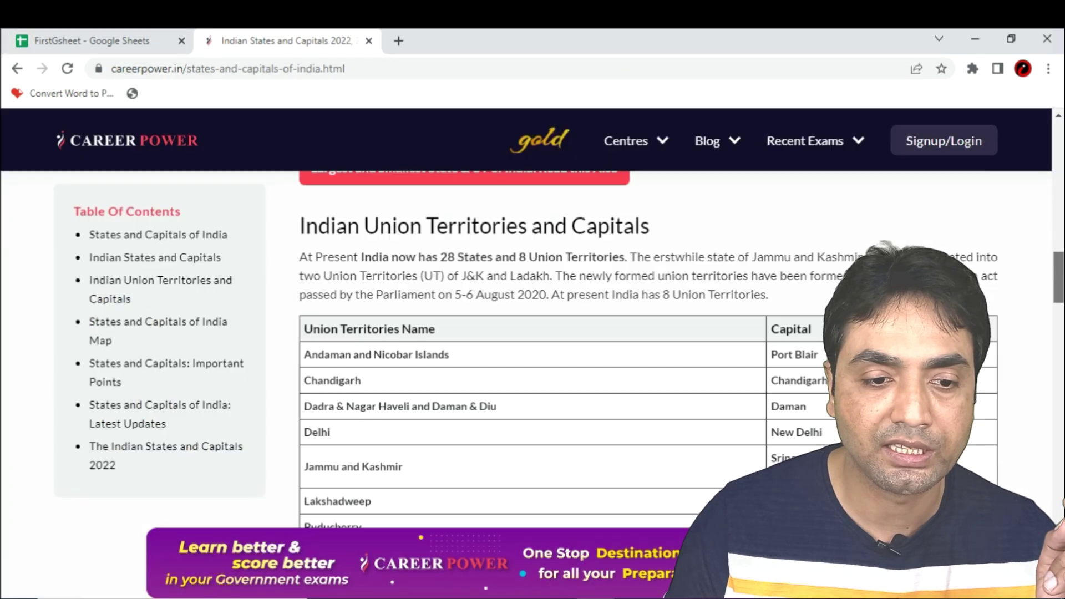
{"action": "scroll", "coordinate": [566, 336], "scroll_direction": "down", "scroll_amount": 1}
Change the formula's table index to 2 to import the Union Territories Name and Capital table.
{"action": "left_click", "coordinate": [130, 40]}
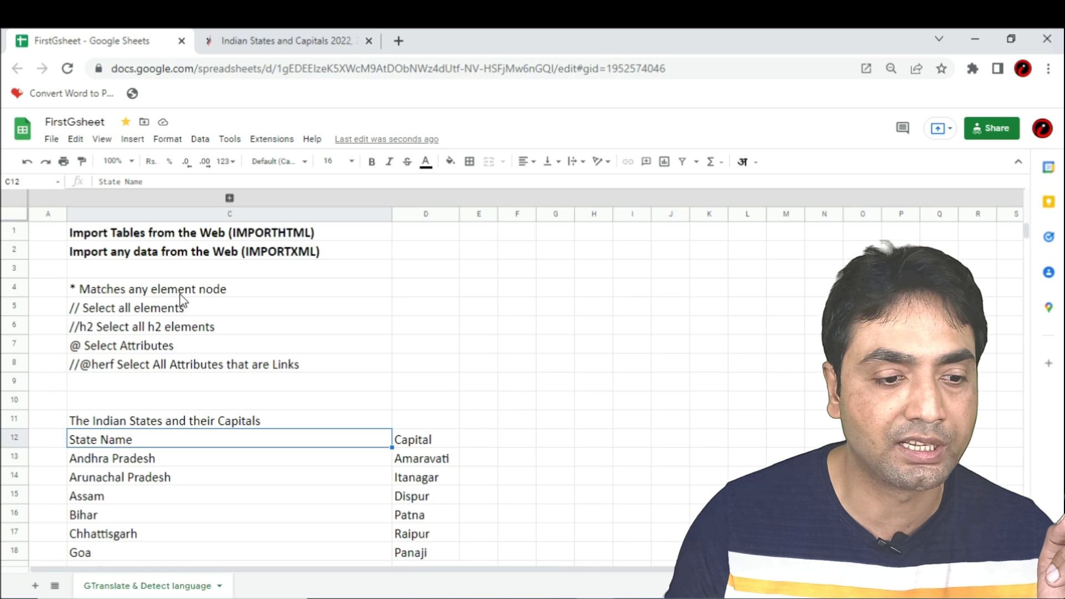
{"action": "left_click", "coordinate": [214, 423]}
{"action": "double_click", "coordinate": [334, 422]}
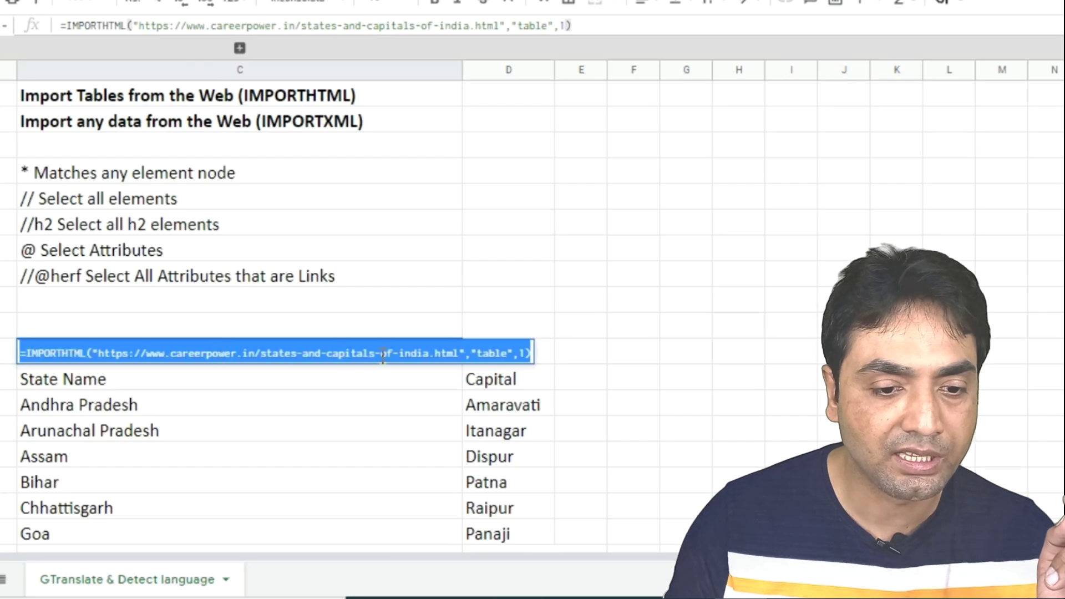
{"action": "left_click", "coordinate": [526, 353]}
{"action": "key", "text": "BackSpace"}
{"action": "type", "text": "2"}
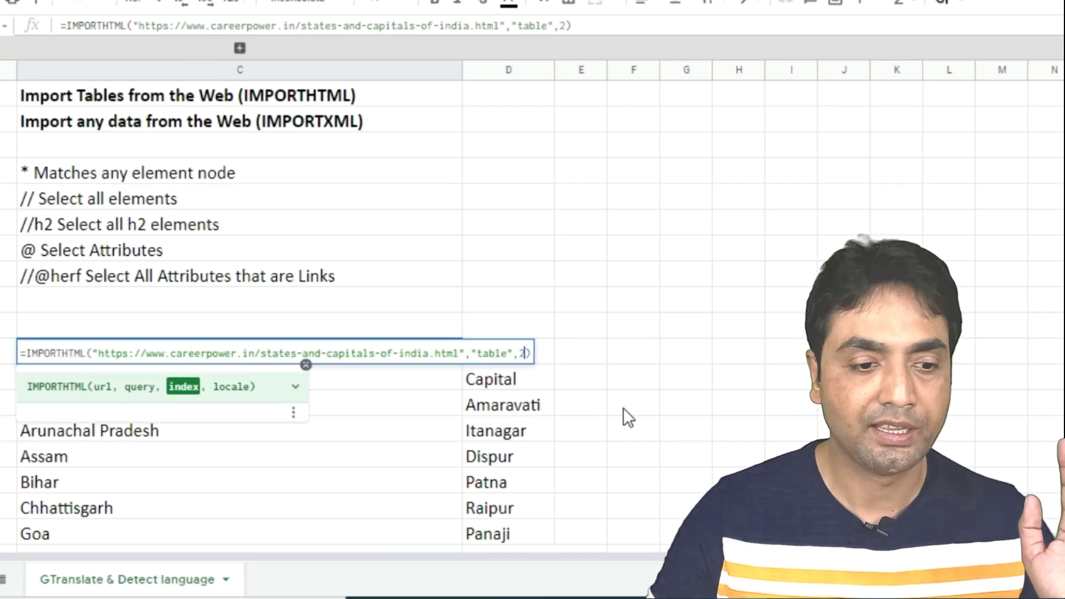
{"action": "key", "text": "Return"}
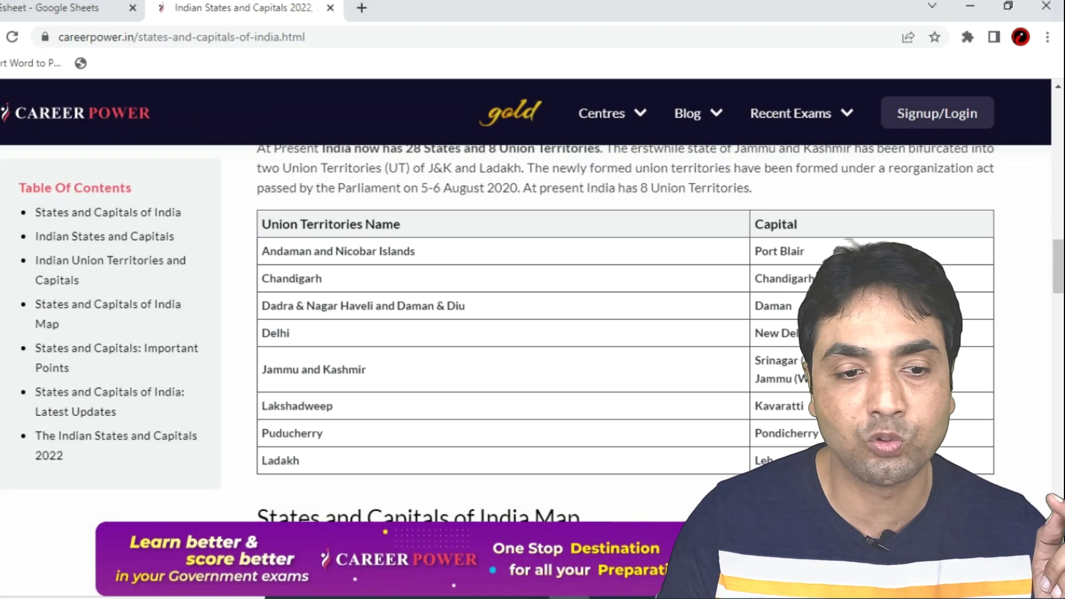
{"action": "left_click", "coordinate": [110, 23]}
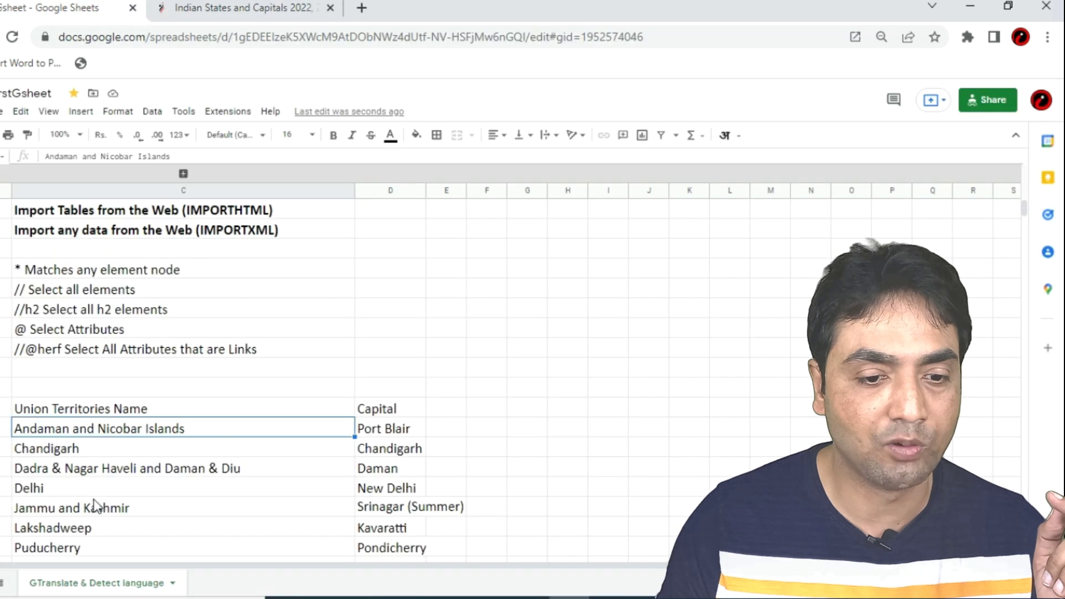
{"action": "left_click", "coordinate": [304, 6]}
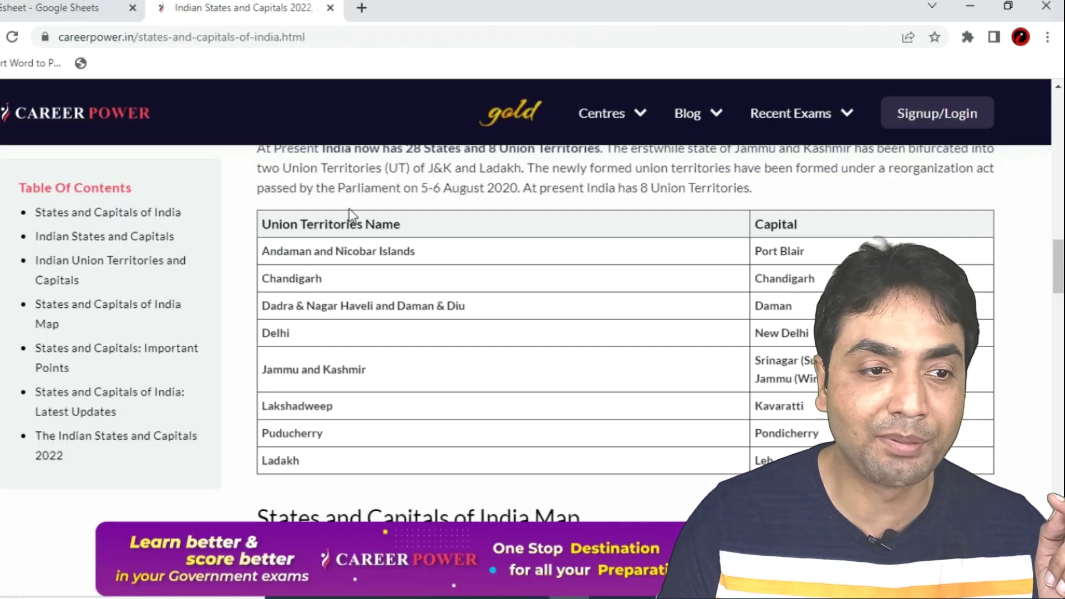
Change the formula's table index to 3 to import the State versus Union Territories comparison.
{"action": "left_click", "coordinate": [91, 12]}
{"action": "double_click", "coordinate": [189, 408]}
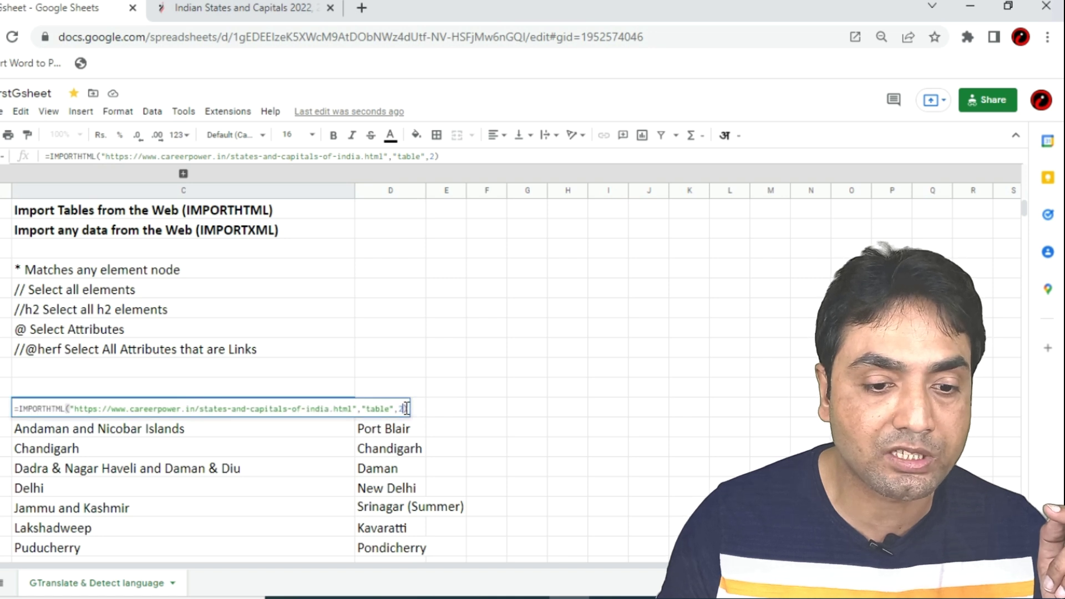
{"action": "key", "text": "BackSpace"}
{"action": "type", "text": "1"}
{"action": "key", "text": "Return"}
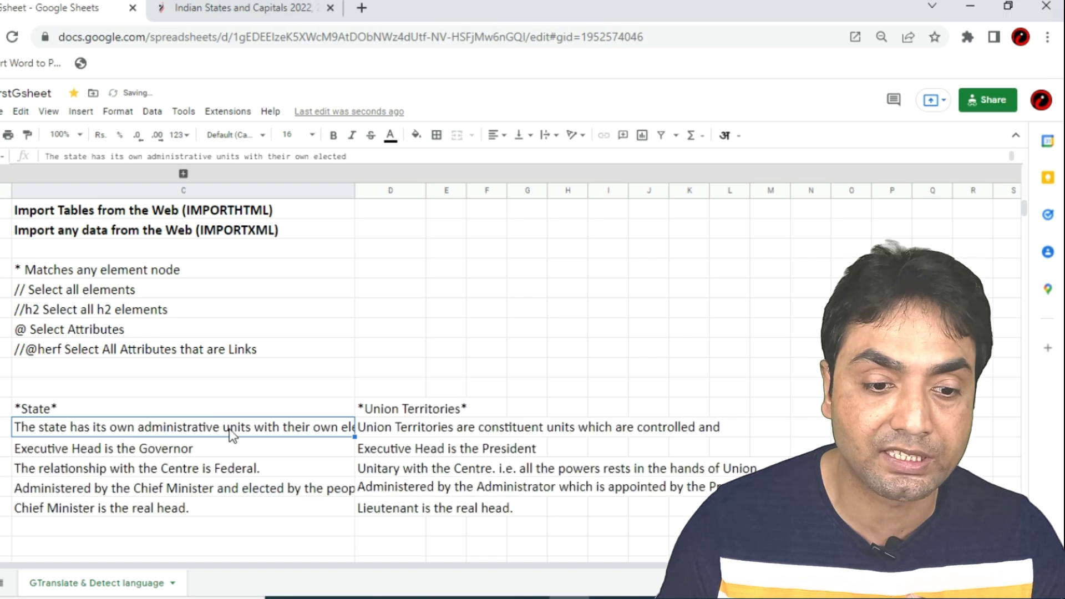
Compare with the article's Important Points table, then select the whole imported comparison range.
{"action": "left_click", "coordinate": [227, 8]}
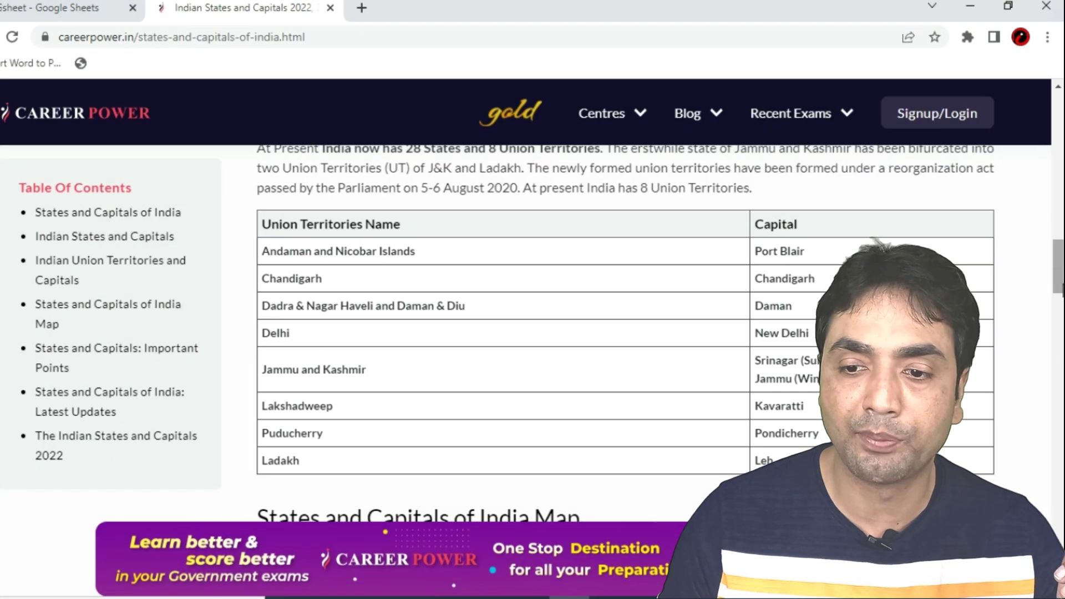
{"action": "scroll", "coordinate": [611, 332], "scroll_direction": "down", "scroll_amount": 6}
{"action": "scroll", "coordinate": [610, 333], "scroll_direction": "down", "scroll_amount": 7}
{"action": "scroll", "coordinate": [611, 333], "scroll_direction": "down", "scroll_amount": 1}
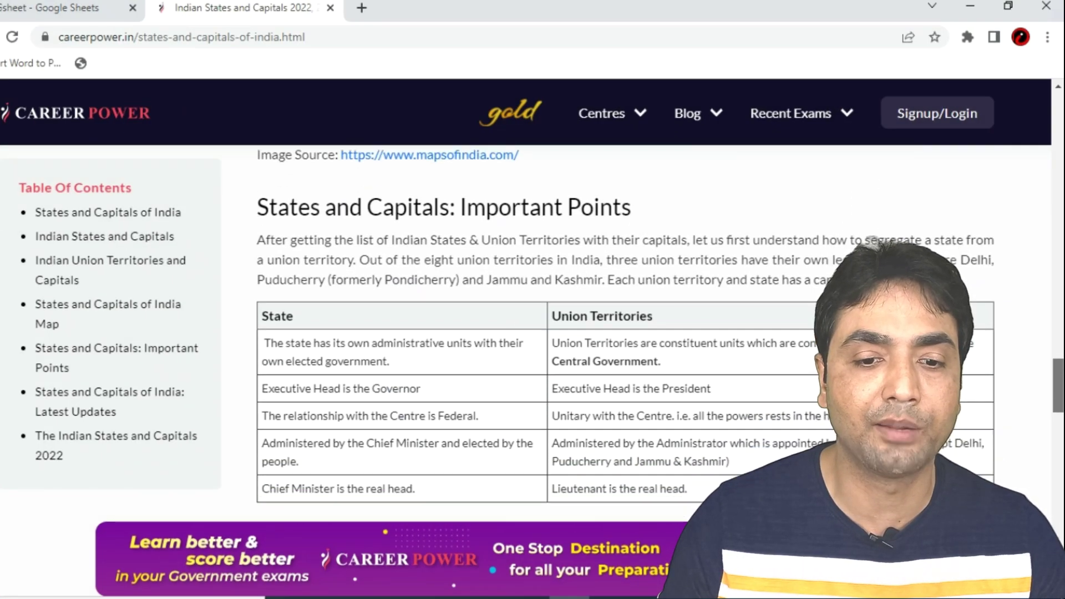
{"action": "scroll", "coordinate": [611, 333], "scroll_direction": "down", "scroll_amount": 1}
{"action": "scroll", "coordinate": [299, 86], "scroll_direction": "up", "scroll_amount": 1}
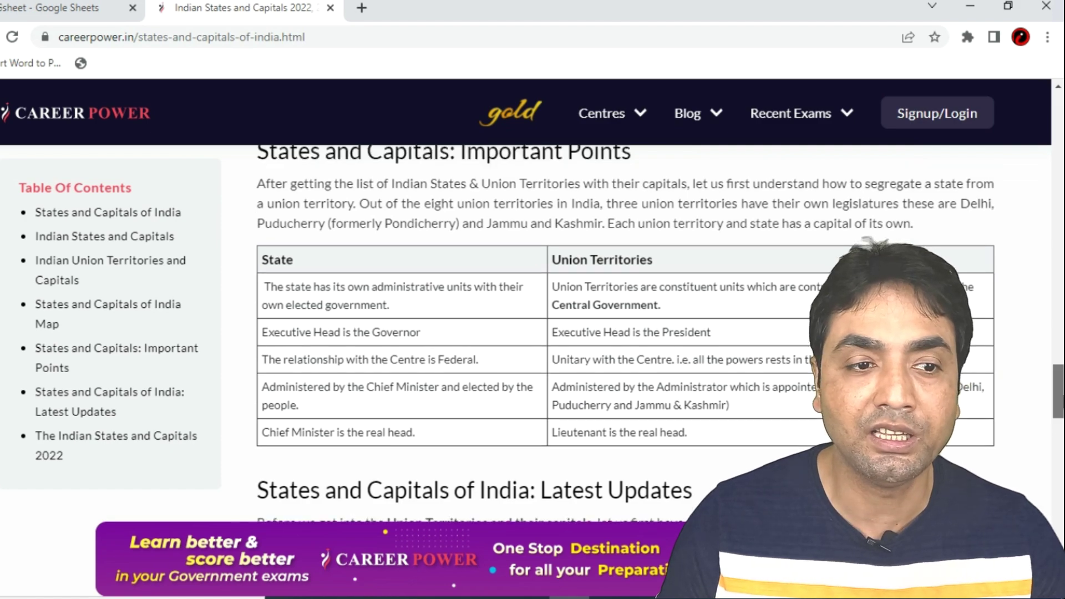
{"action": "scroll", "coordinate": [299, 86], "scroll_direction": "up", "scroll_amount": 15}
{"action": "scroll", "coordinate": [299, 86], "scroll_direction": "up", "scroll_amount": 4}
{"action": "scroll", "coordinate": [300, 86], "scroll_direction": "up", "scroll_amount": 2}
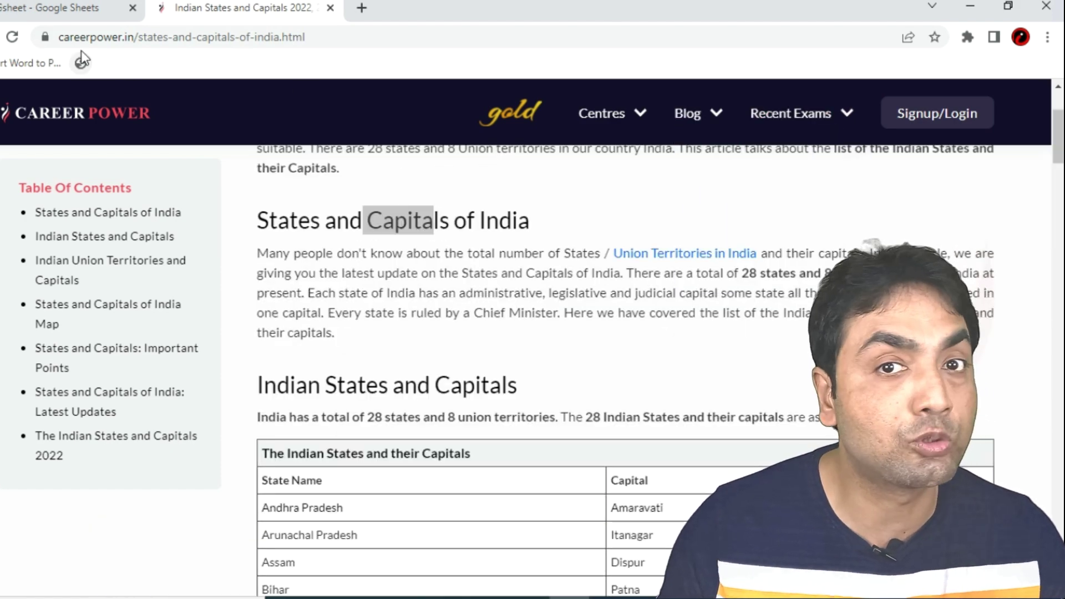
{"action": "left_click", "coordinate": [67, 8]}
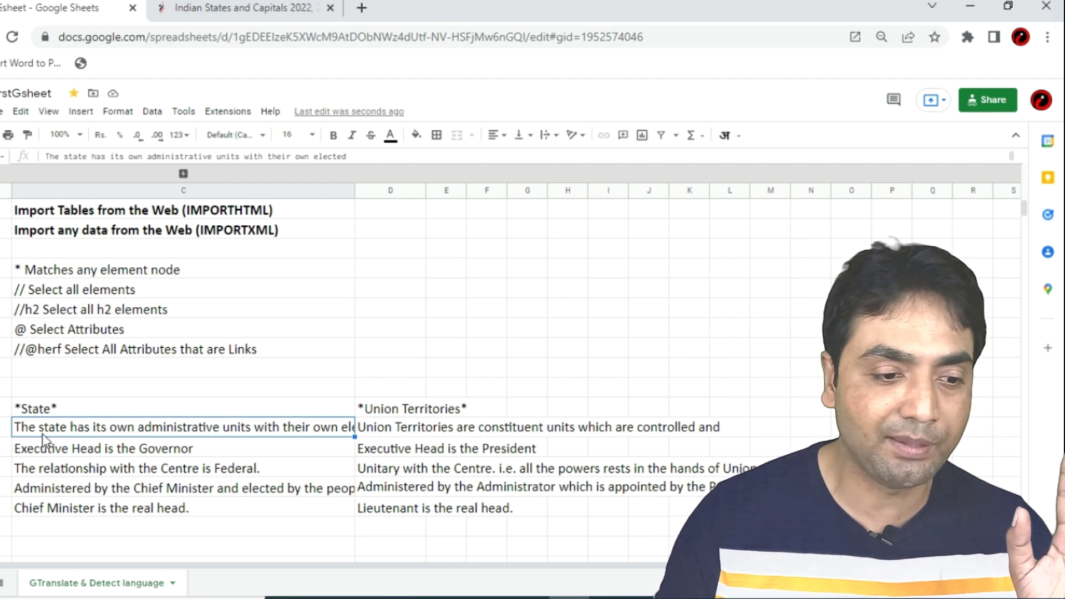
{"action": "left_click_drag", "start_coordinate": [49, 412], "coordinate": [488, 522]}
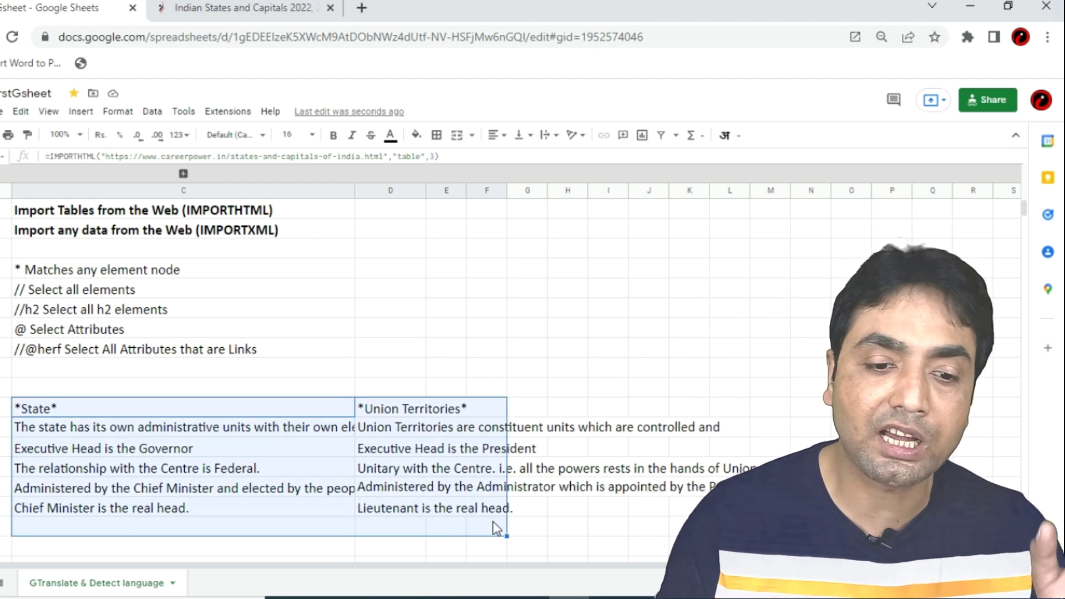
Delete the imported comparison table and pick an empty column C cell below the notes.
{"action": "key", "text": "Delete"}
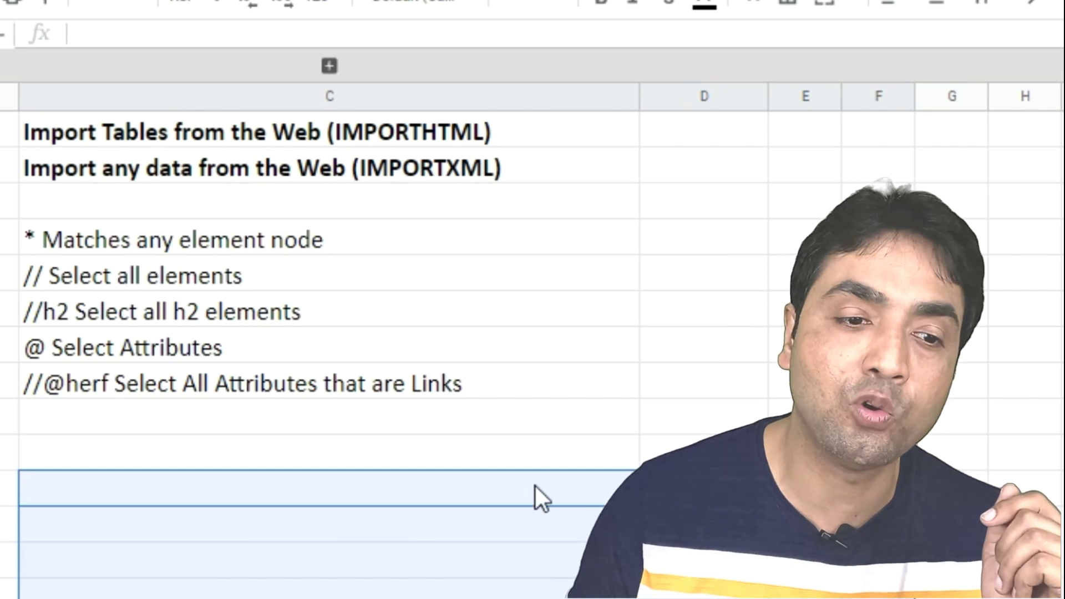
{"action": "left_click", "coordinate": [418, 162]}
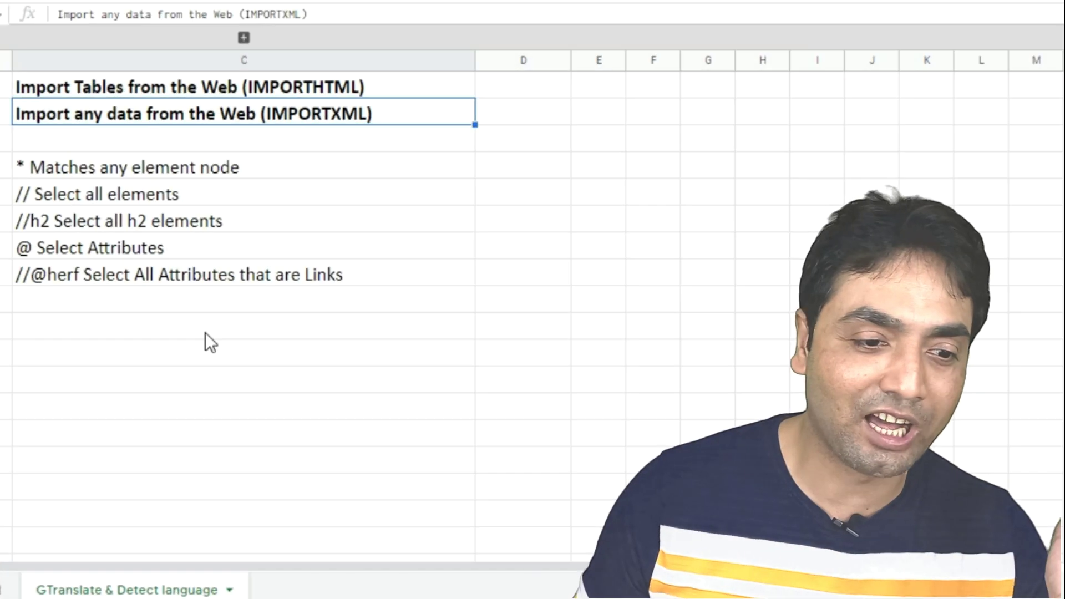
{"action": "left_click", "coordinate": [205, 332]}
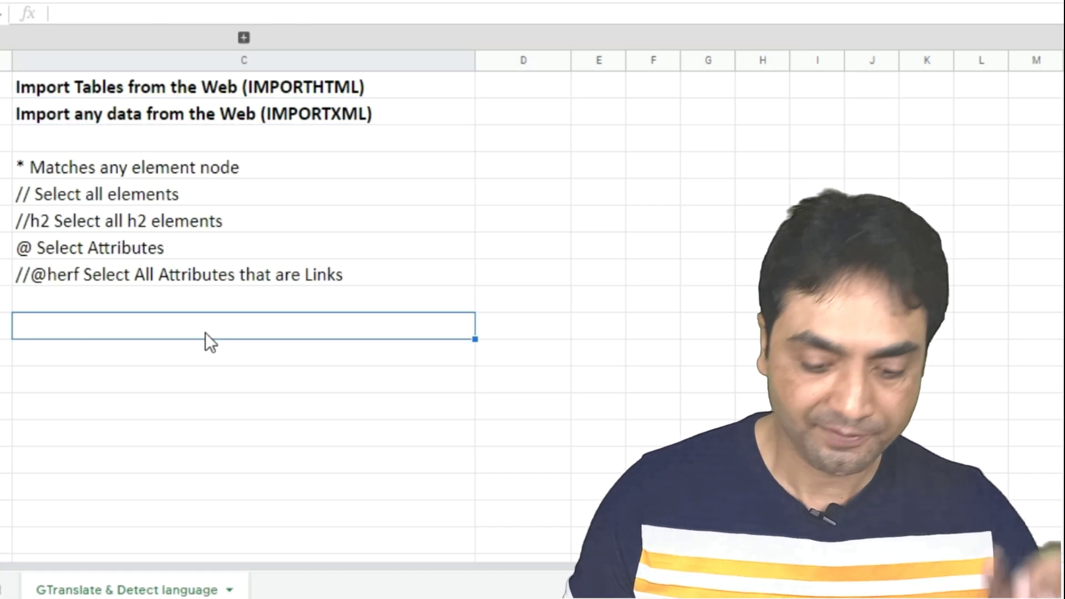
Start =IMPORTXML in C10 with the pasted careerpower.in page URL followed by a comma.
{"action": "type", "text": "=import"}
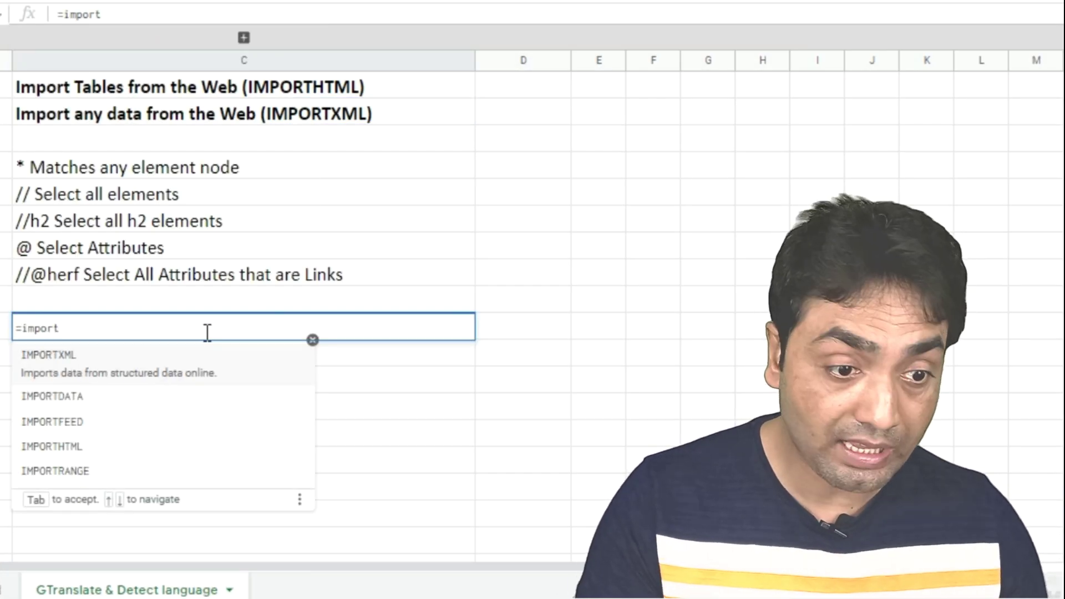
{"action": "type", "text": "xm"}
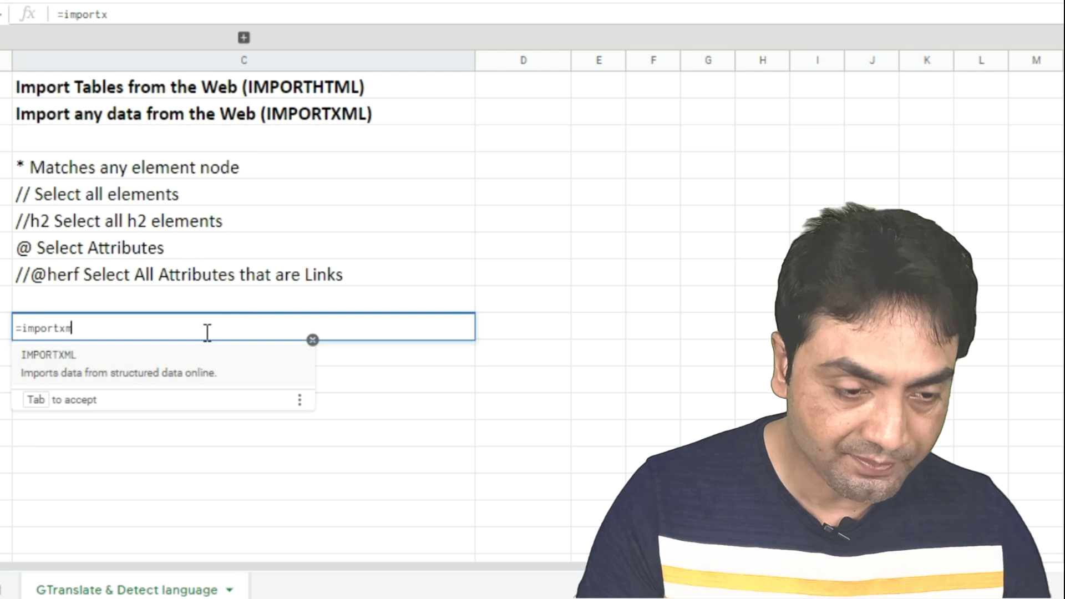
{"action": "type", "text": "l"}
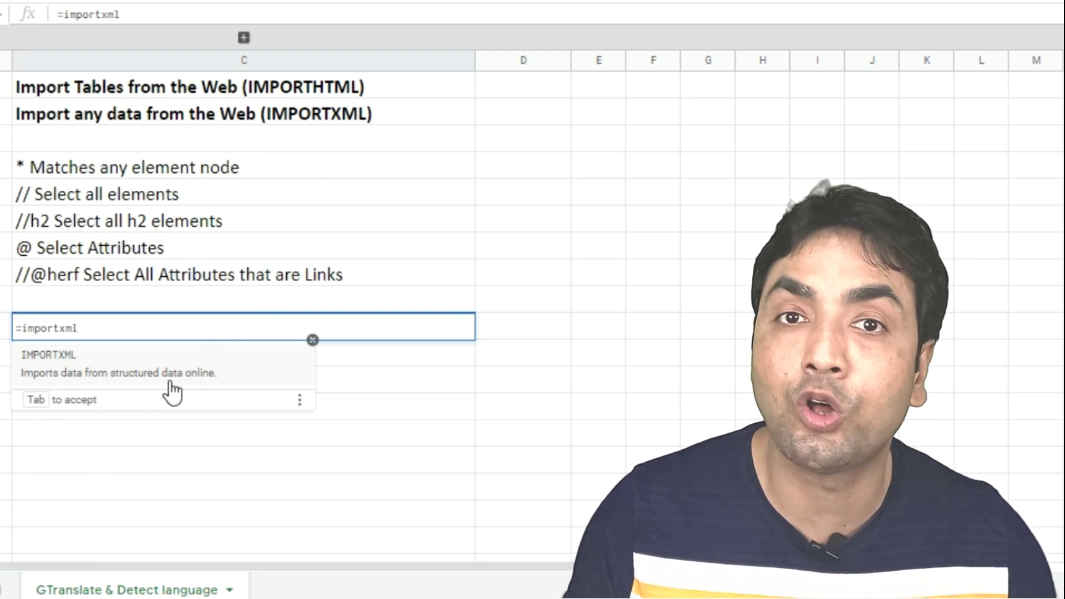
{"action": "left_click", "coordinate": [70, 357]}
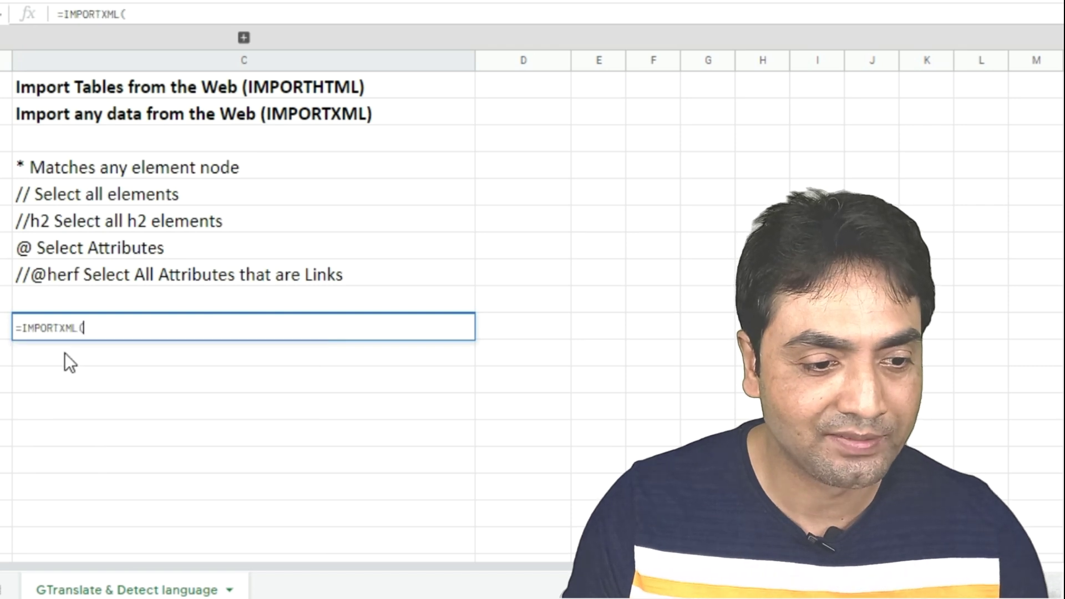
{"action": "left_click", "coordinate": [439, 11]}
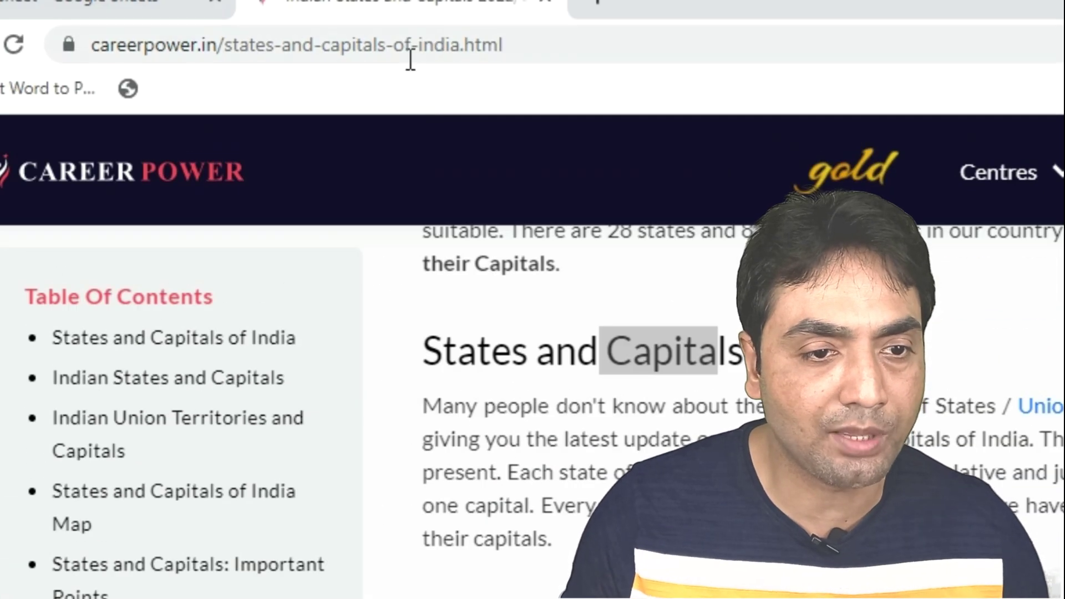
{"action": "left_click", "coordinate": [410, 47]}
{"action": "left_click", "coordinate": [100, 11]}
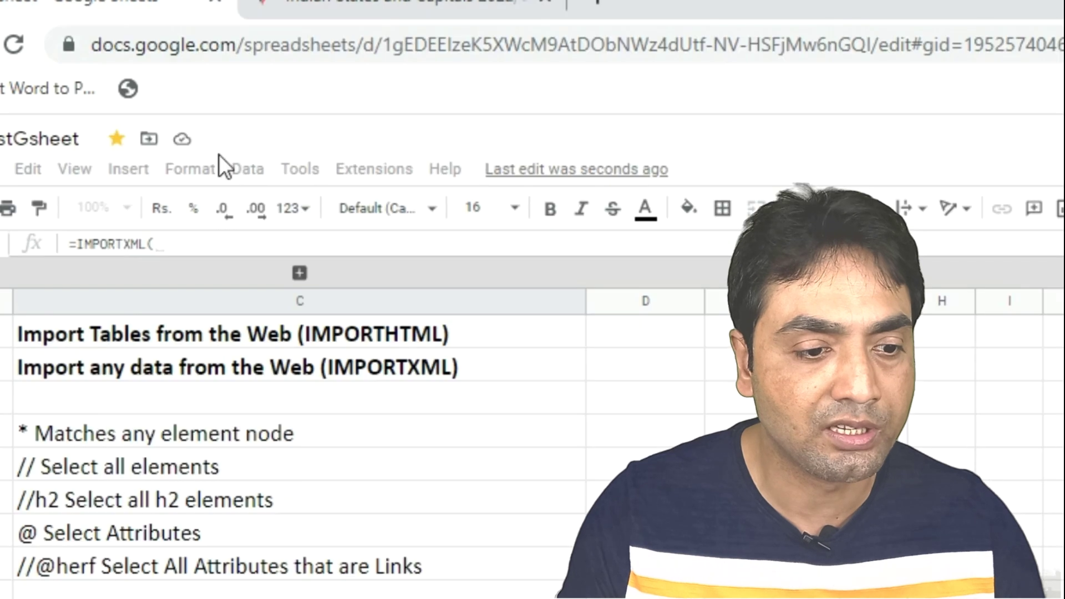
{"action": "type", "text": "https://www.careerpower.in/states-and-capitals-of-india.html"}
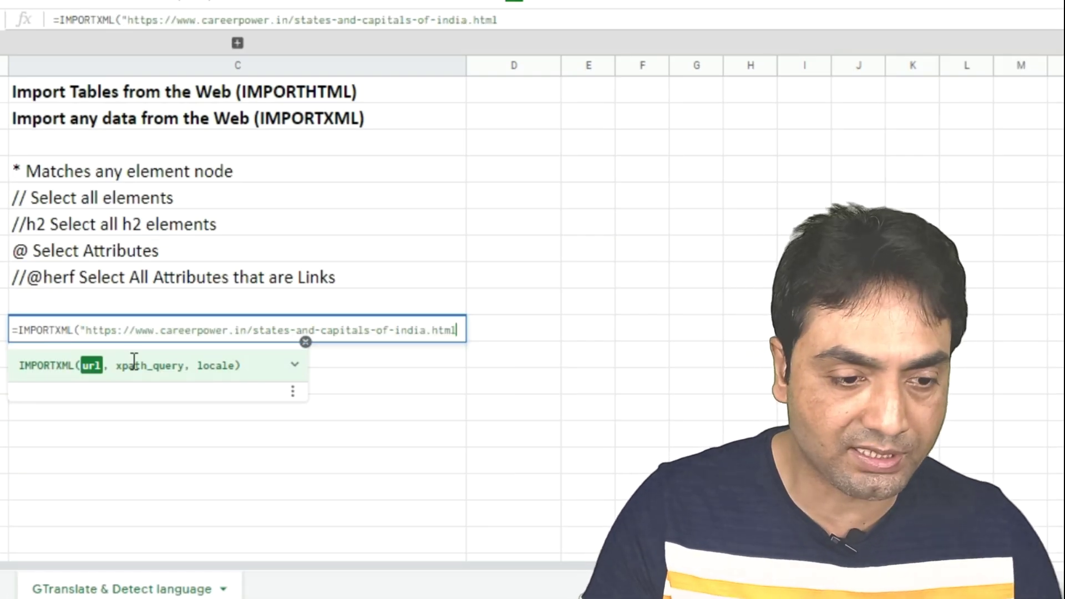
{"action": "type", "text": ","}
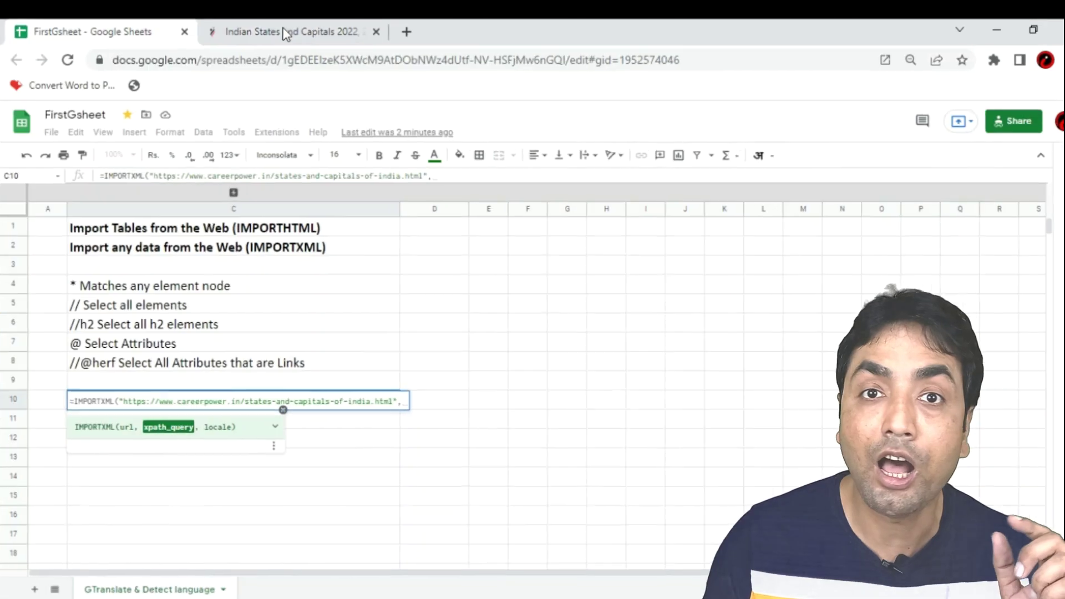
Inspect the careerpower.in page's HTML, examining the Union Territories link element.
{"action": "left_click", "coordinate": [292, 28]}
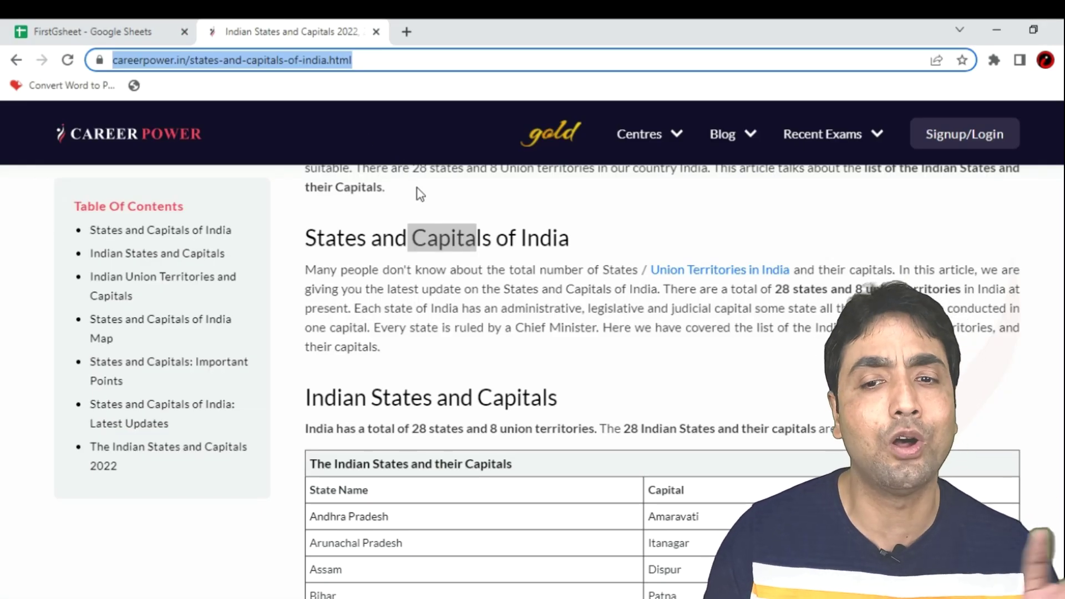
{"action": "right_click", "coordinate": [536, 235]}
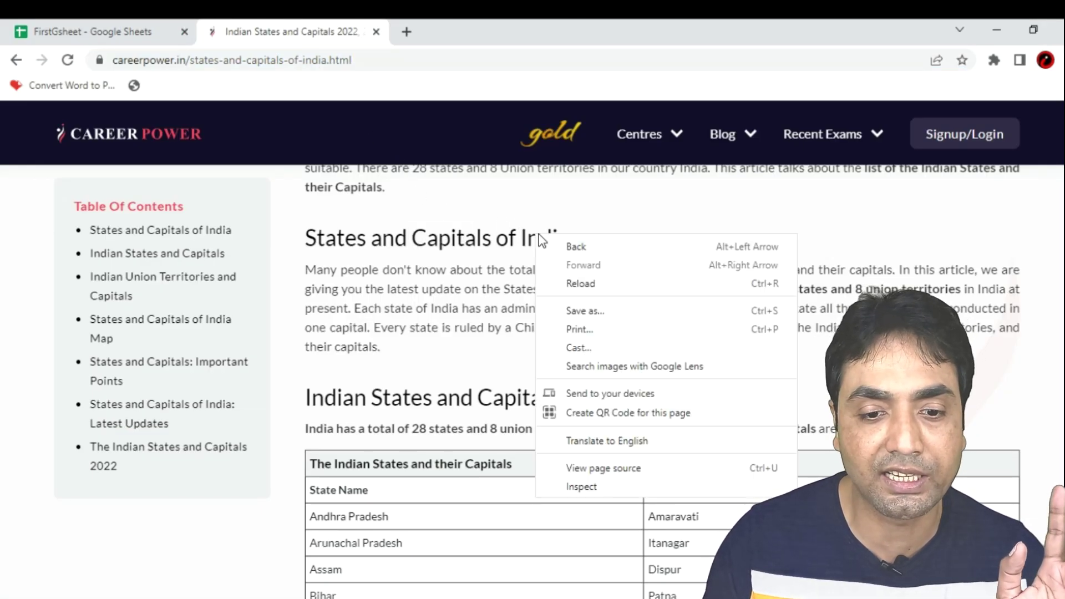
{"action": "left_click", "coordinate": [592, 496]}
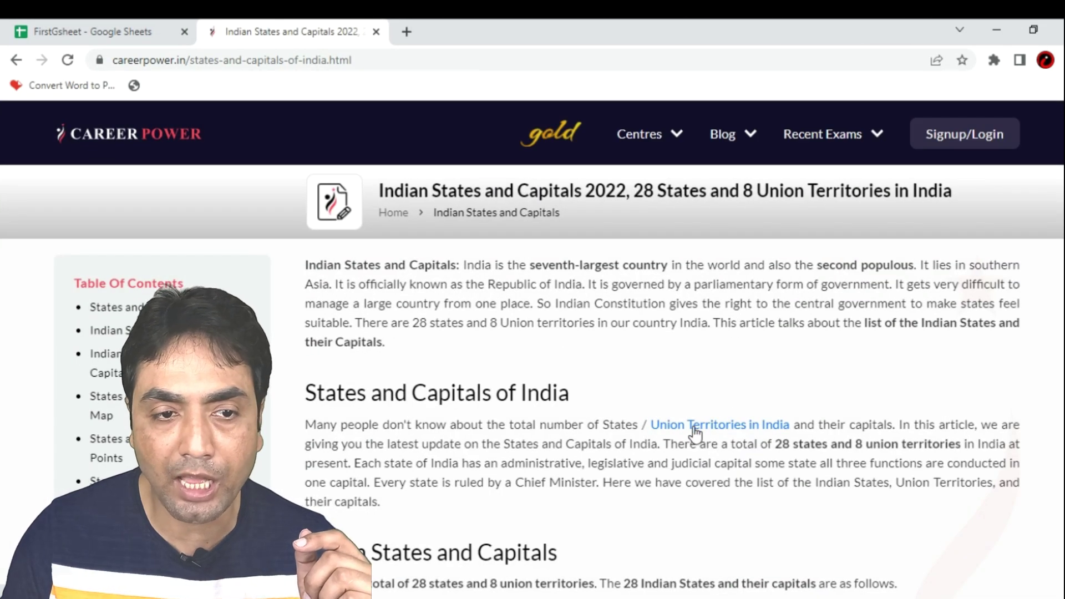
{"action": "right_click", "coordinate": [695, 433]}
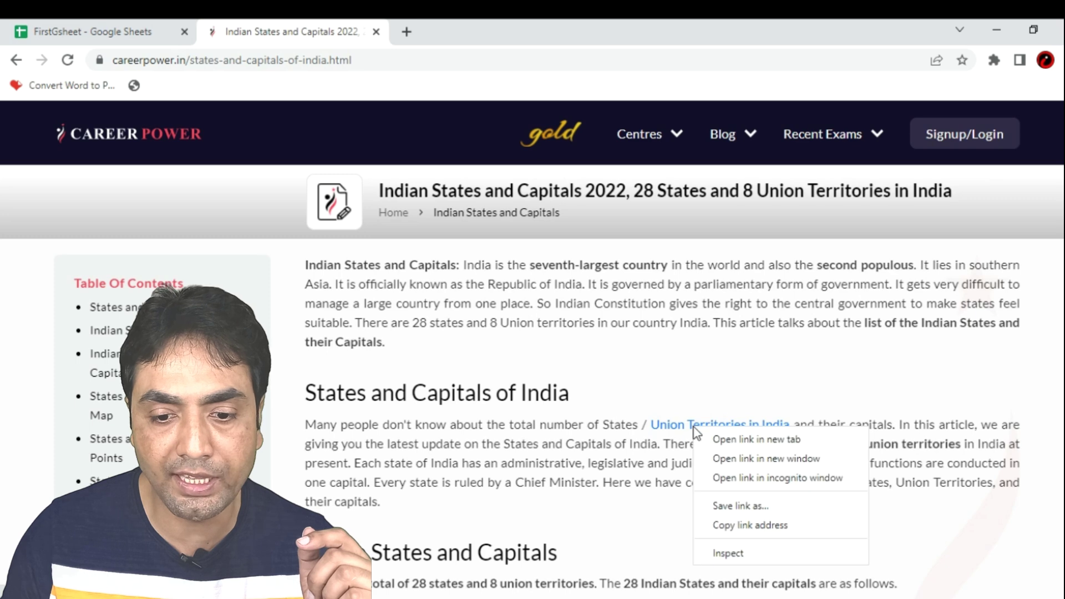
{"action": "left_click", "coordinate": [730, 552]}
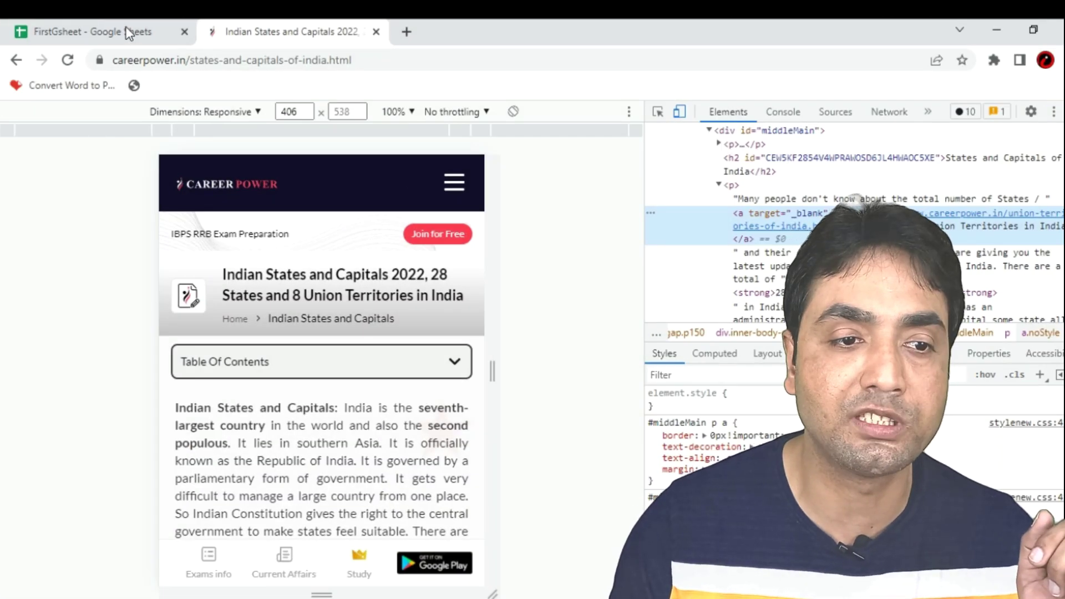
{"action": "left_click", "coordinate": [129, 33]}
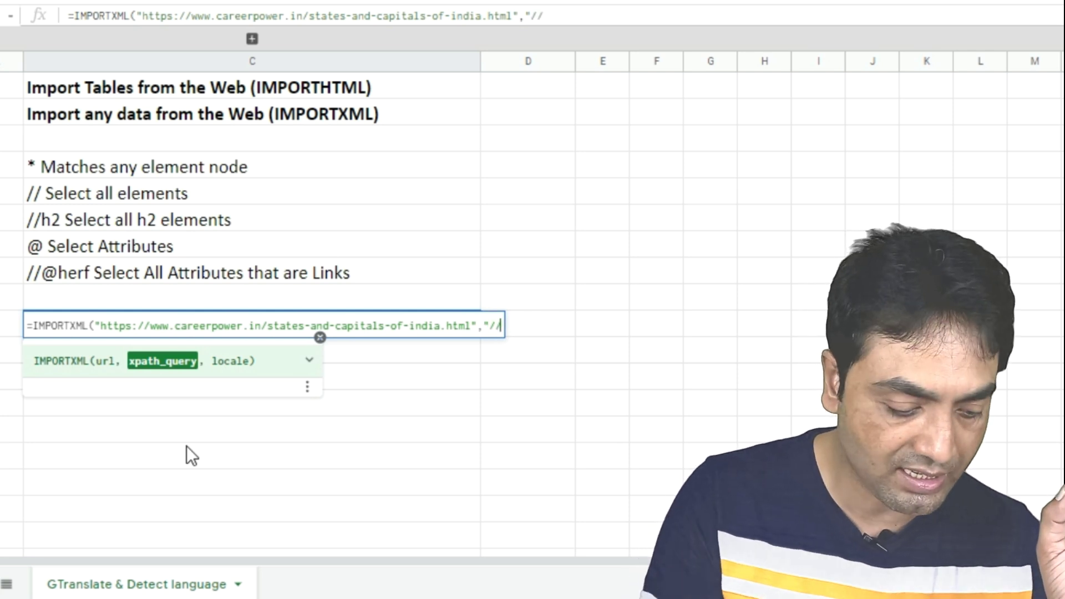
Finish the C10 query with "//h2" to list seven headings, then verify the h2 tags with Chrome's Inspect.
{"action": "type", "text": "h2\""}
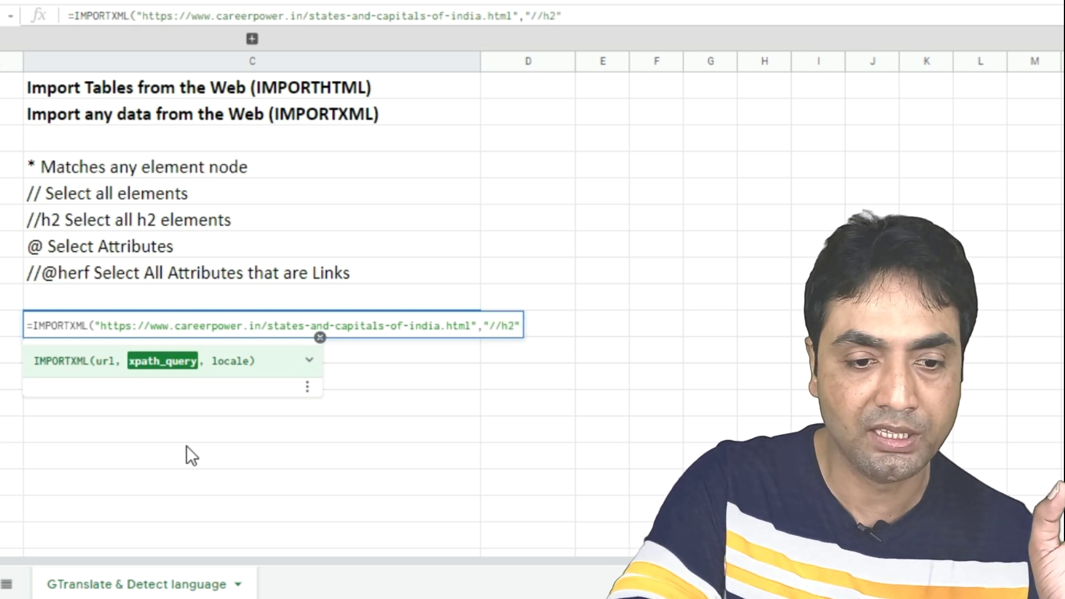
{"action": "type", "text": ")"}
{"action": "key", "text": "Return"}
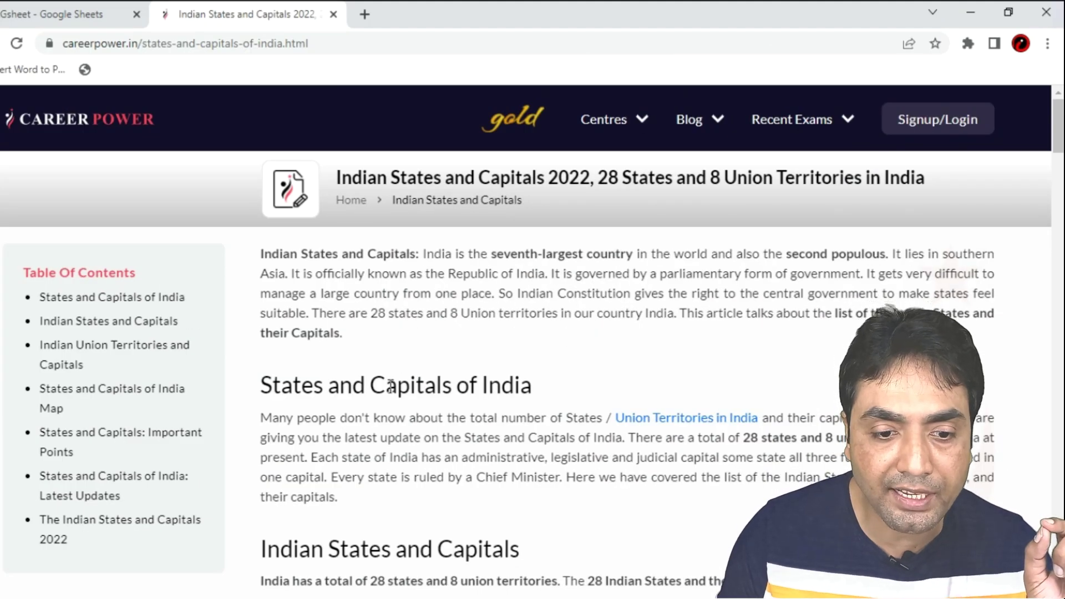
{"action": "right_click", "coordinate": [391, 385]}
{"action": "left_click", "coordinate": [429, 368]}
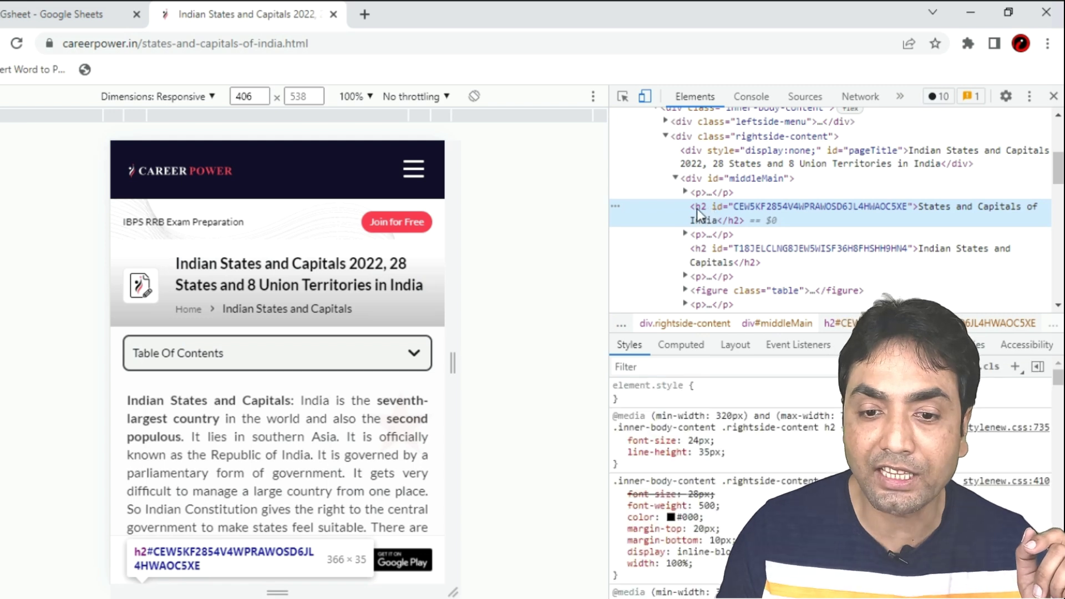
{"action": "left_click", "coordinate": [40, 20]}
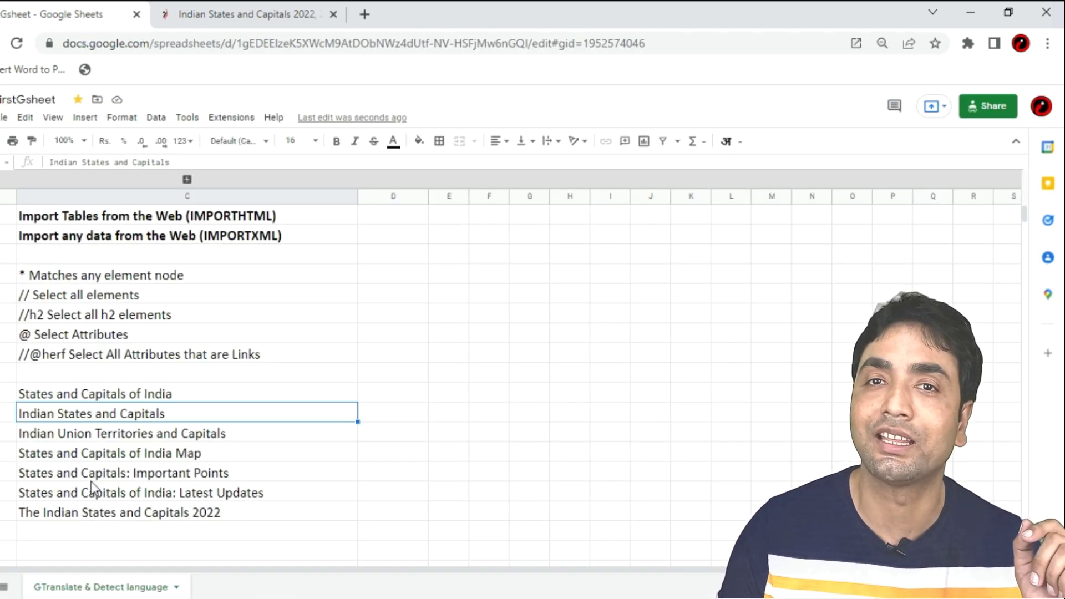
{"action": "key", "text": "Up"}
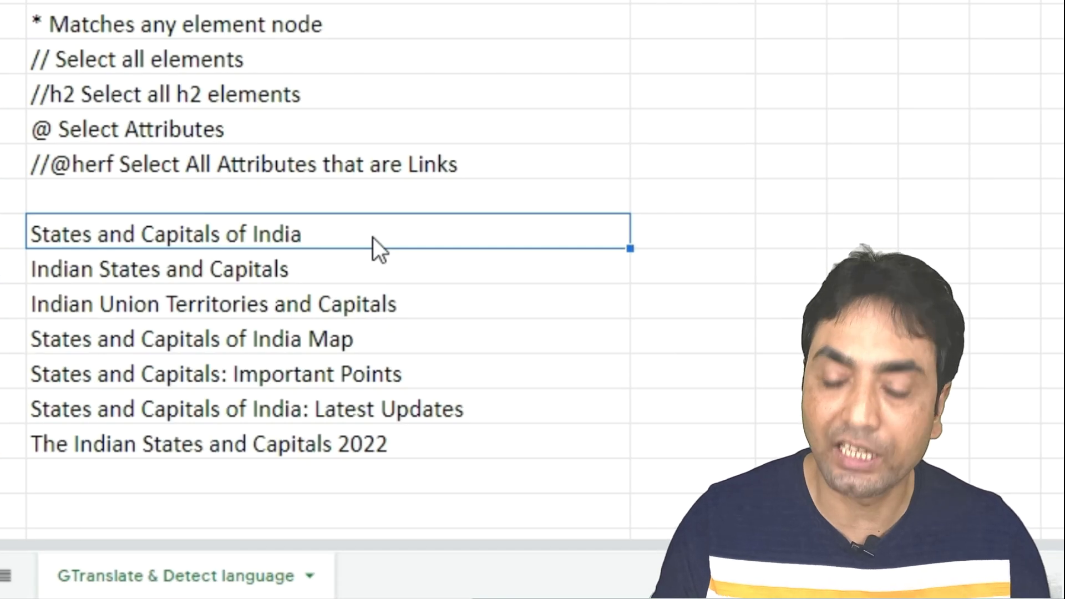
Clear the seven imported h2 headings from C10:C16.
{"action": "key", "text": "shift+Down"}
{"action": "key", "text": "shift+Down"}
{"action": "key", "text": "shift+Down"}
{"action": "key", "text": "shift+Down"}
{"action": "key", "text": "shift+Down"}
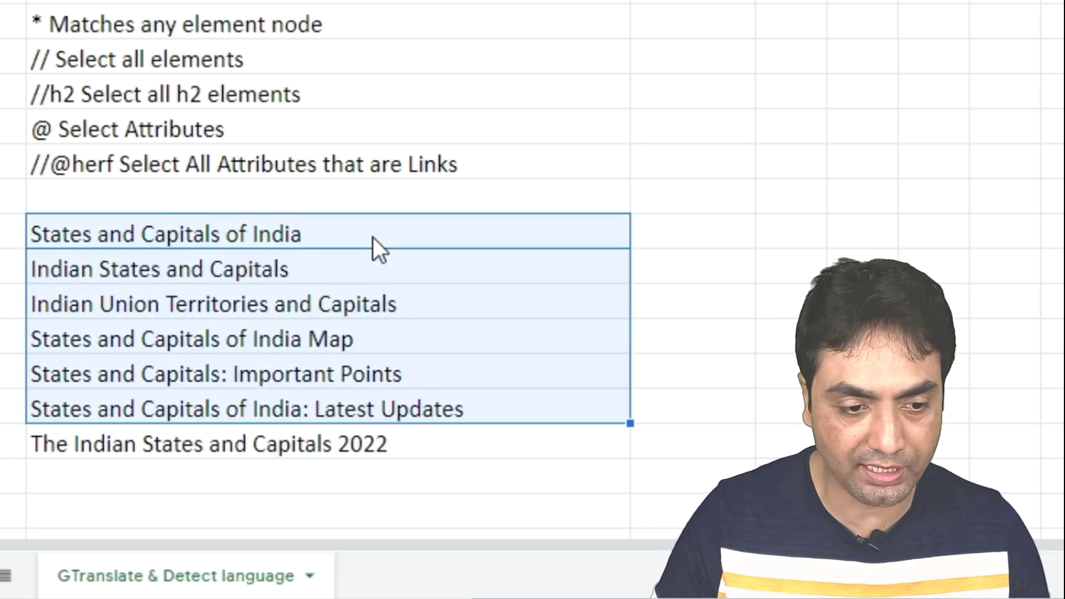
{"action": "key", "text": "shift+Down"}
{"action": "key", "text": "Delete"}
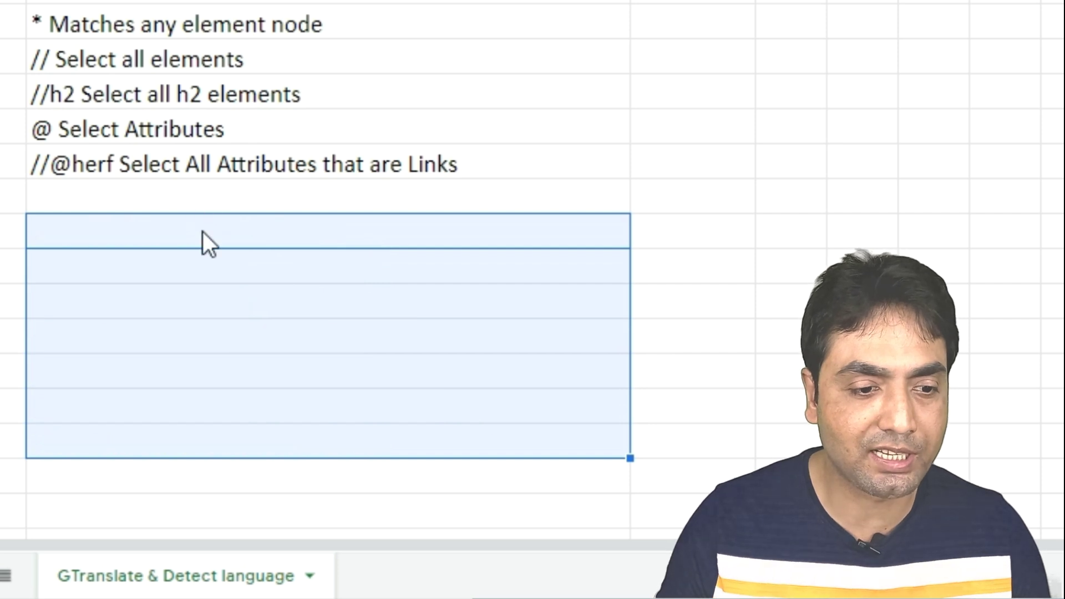
{"action": "left_click", "coordinate": [202, 232]}
{"action": "type", "text": "=impo"}
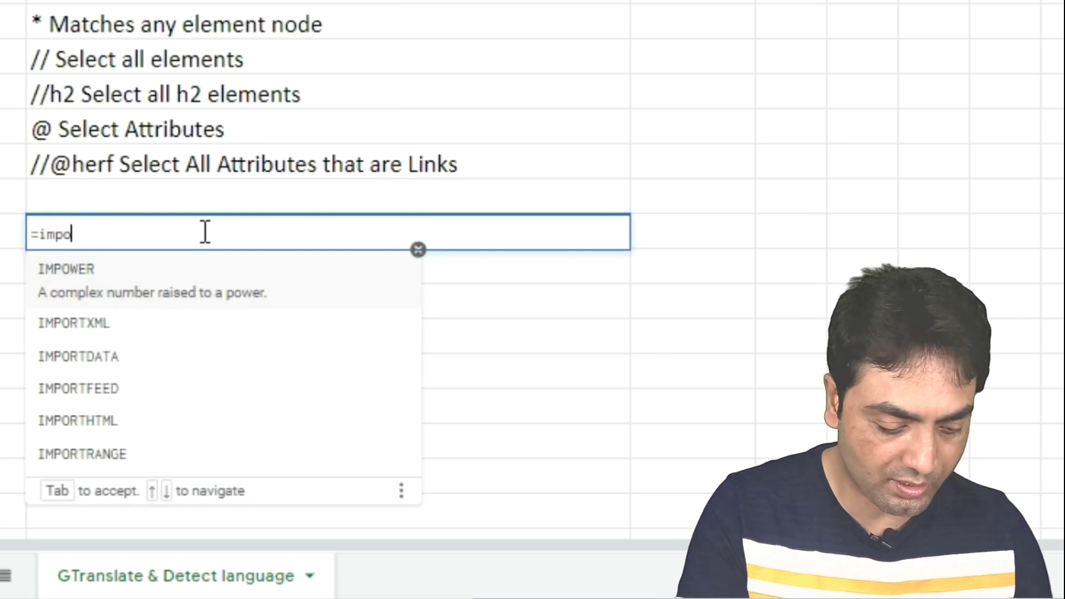
{"action": "type", "text": "rtxml"}
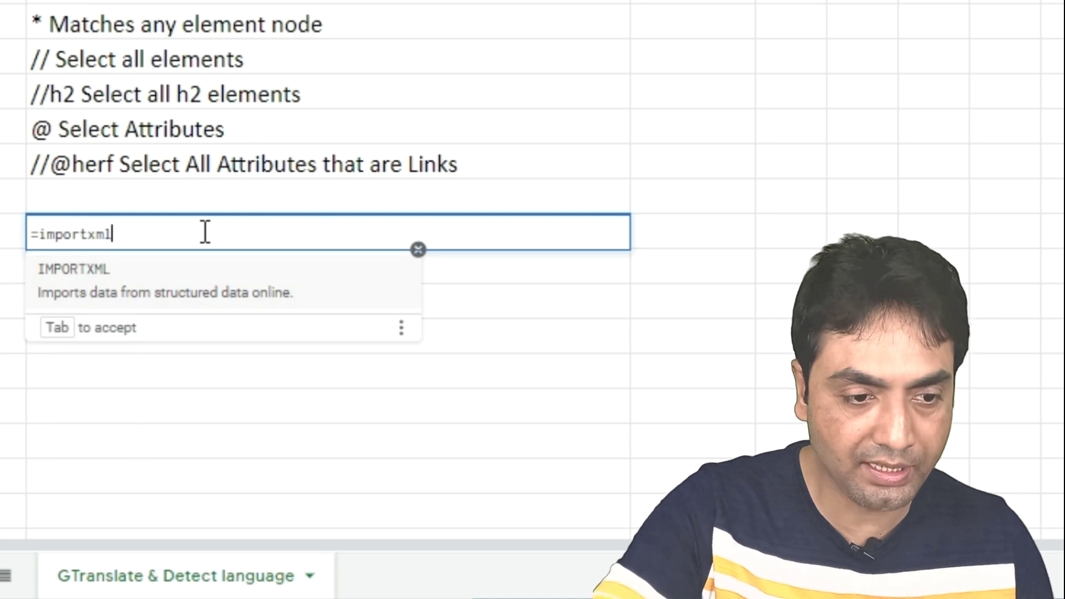
{"action": "type", "text": "("}
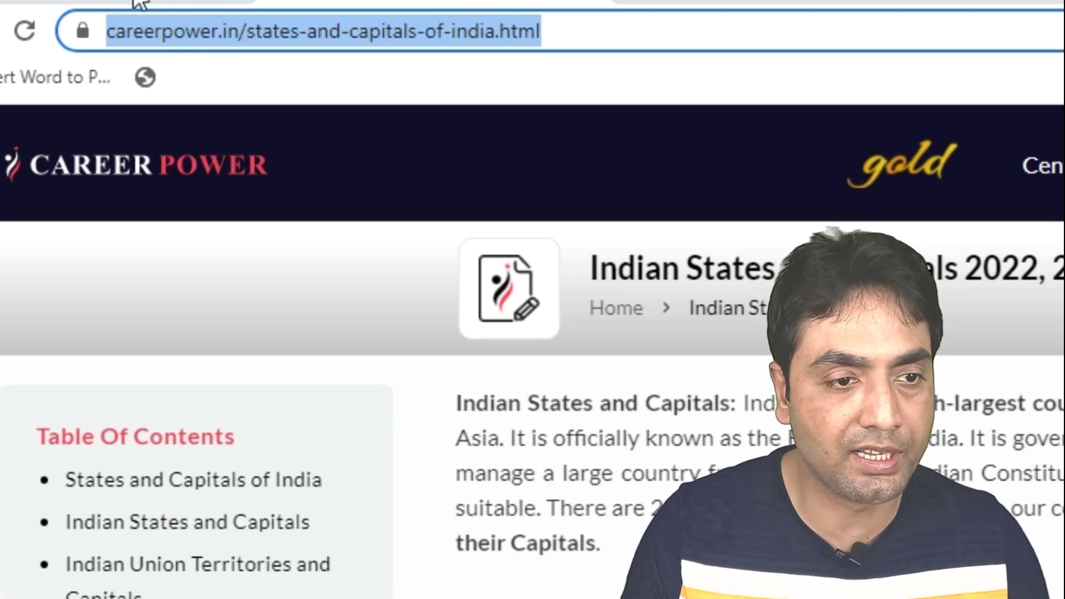
{"action": "type", "text": "\""}
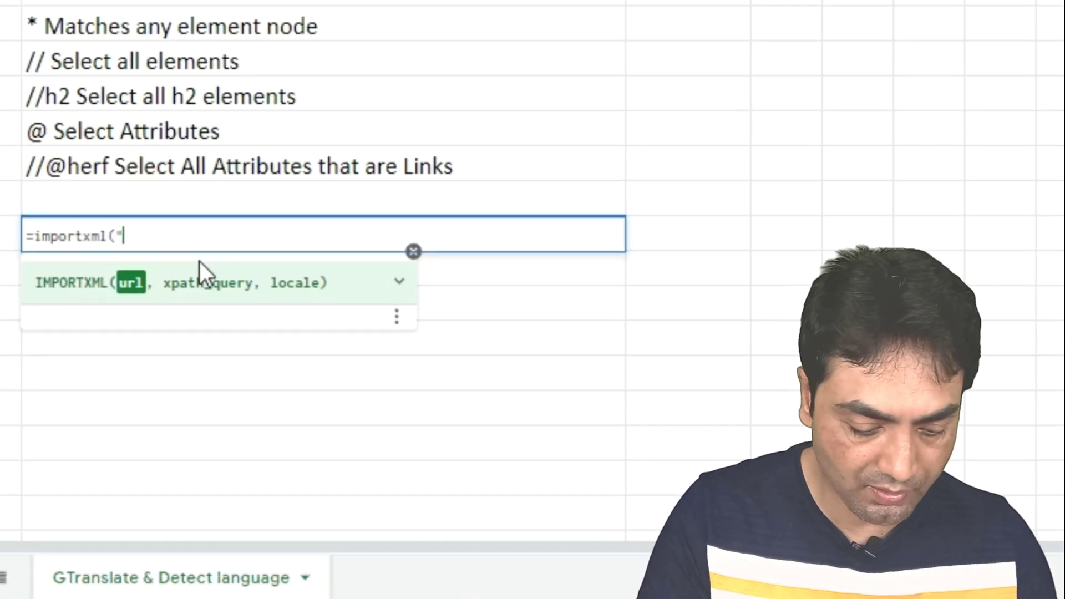
{"action": "type", "text": "https://www.careerpower.in/states-and-capitals-of-india.html"}
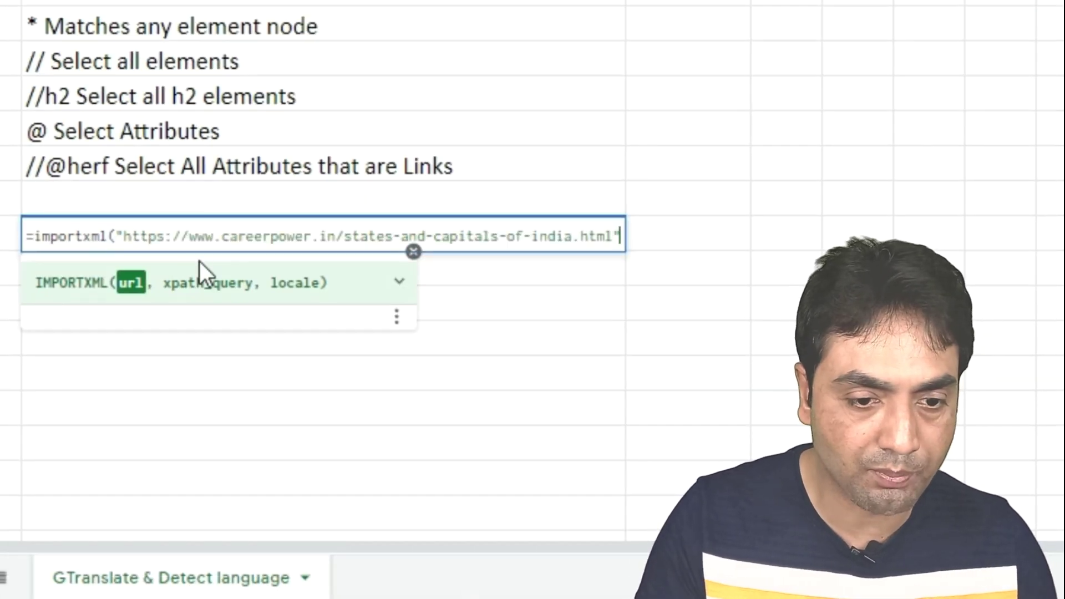
{"action": "type", "text": ",\"//@"}
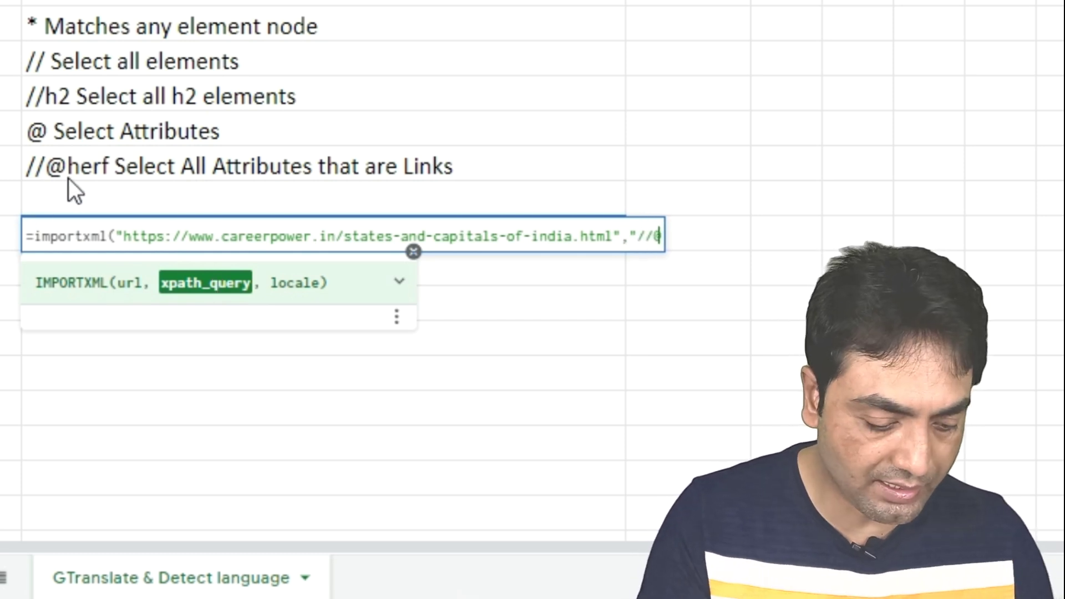
{"action": "type", "text": "href"}
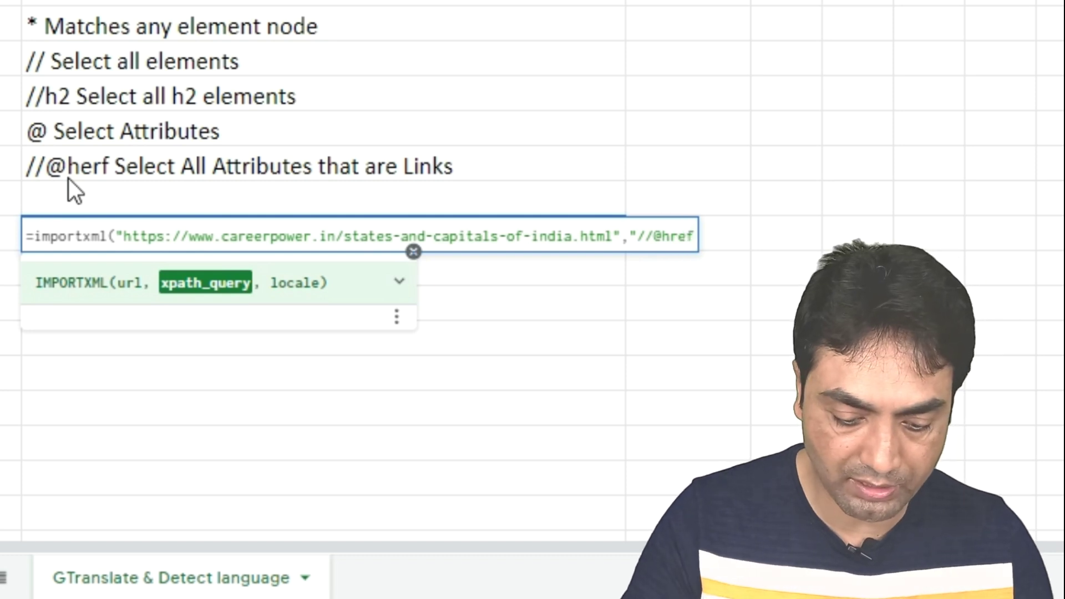
{"action": "type", "text": "\")"}
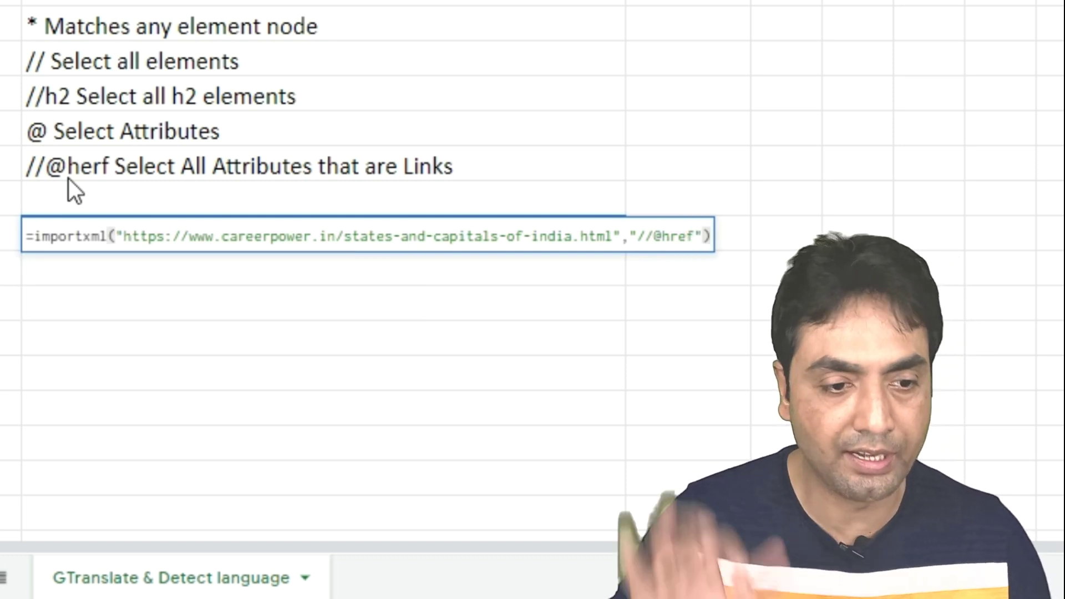
{"action": "key", "text": "Return"}
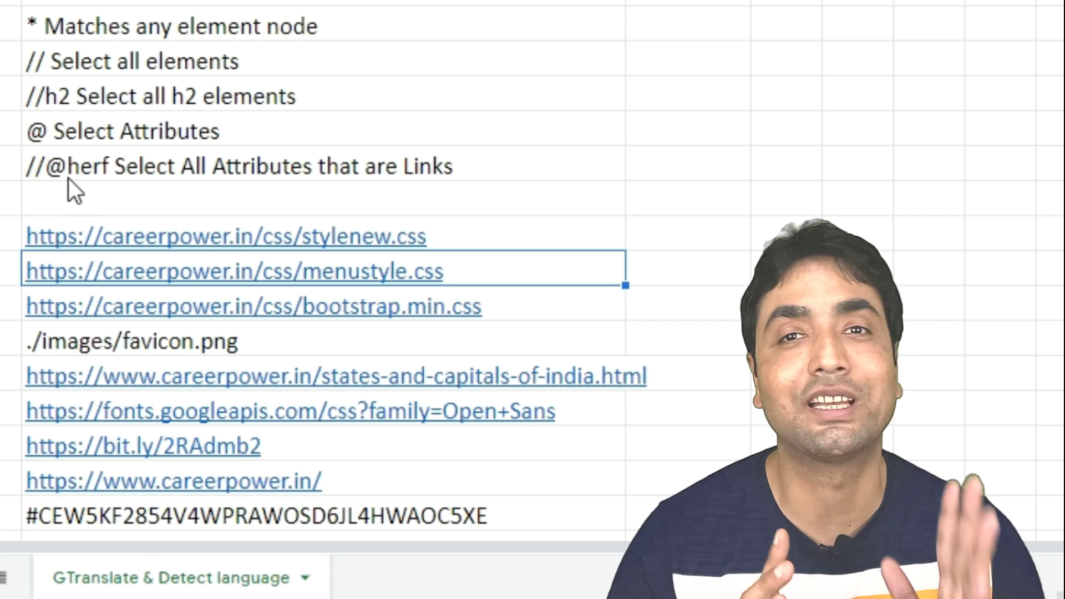